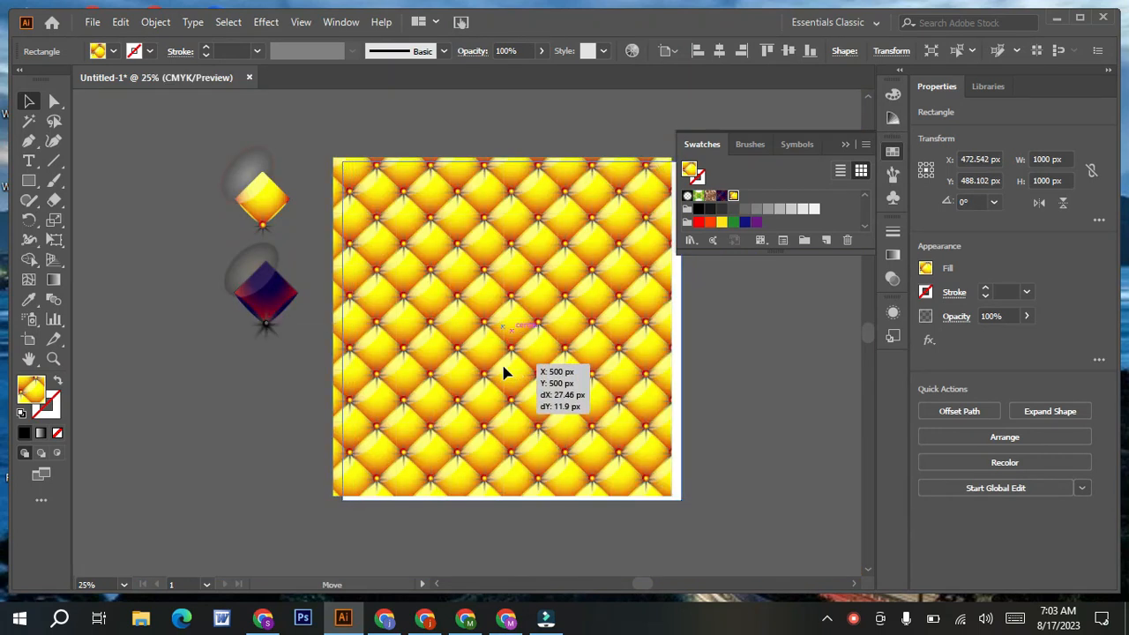
# Step: Delete the yellow pattern-filled 1000 px square from the artboard
pyautogui.hotkey('ctrl', '+')
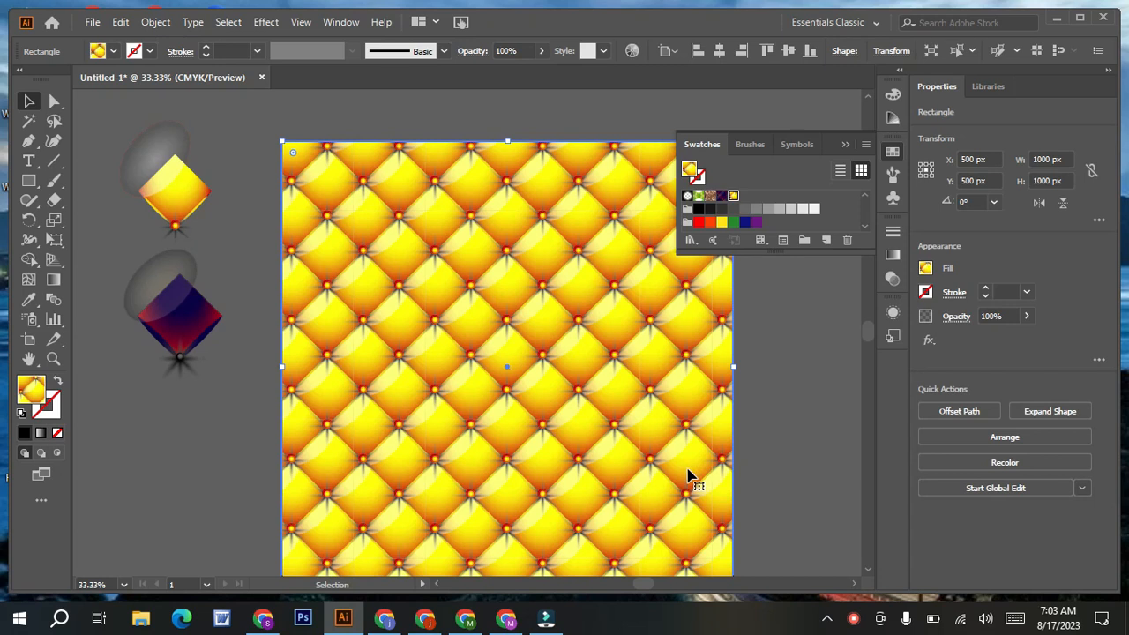
pyautogui.press('Delete')
pyautogui.click(851, 585)
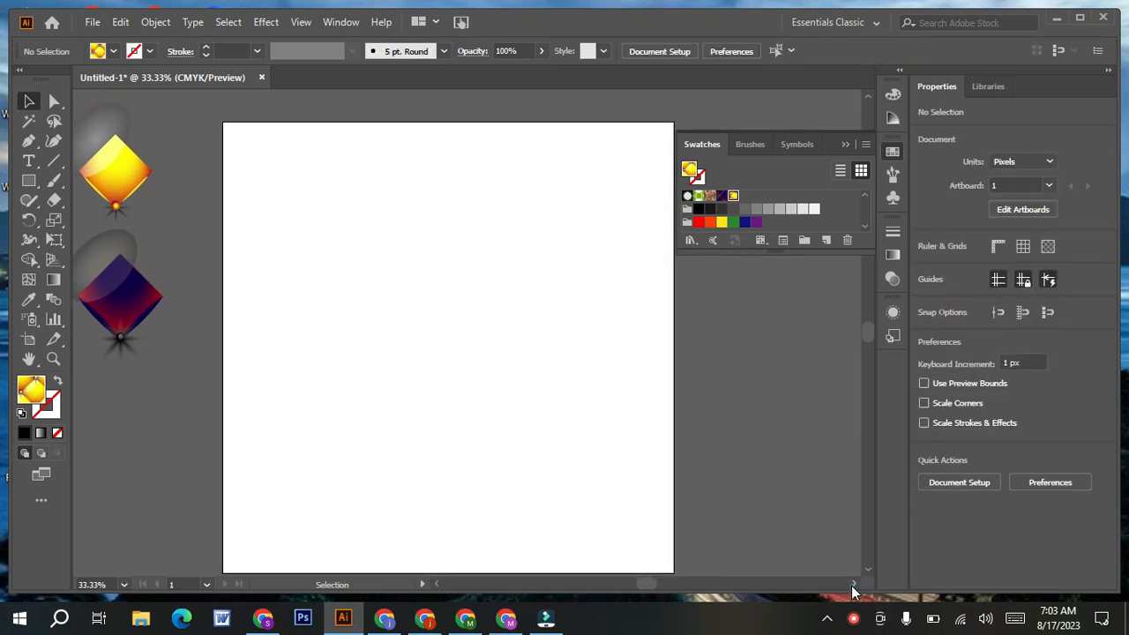
pyautogui.click(852, 585)
pyautogui.click(853, 585)
pyautogui.click(852, 584)
pyautogui.click(852, 585)
pyautogui.scroll(-1, 807, 549)
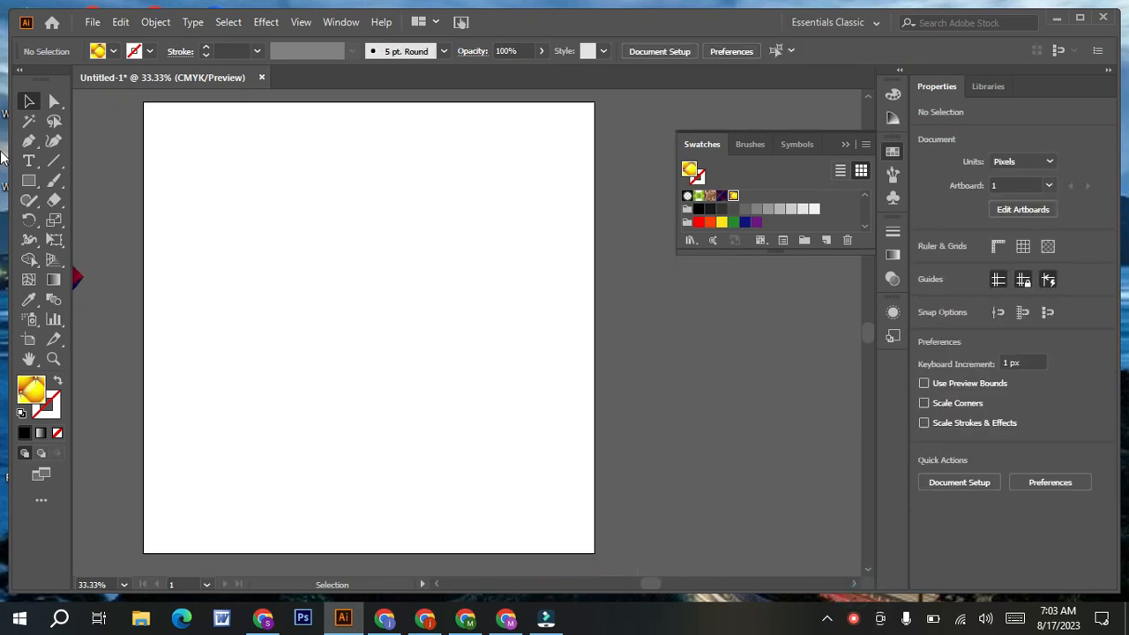
# Step: Create a 300 × 300 px square on the empty artboard
pyautogui.click(32, 183)
pyautogui.click(307, 319)
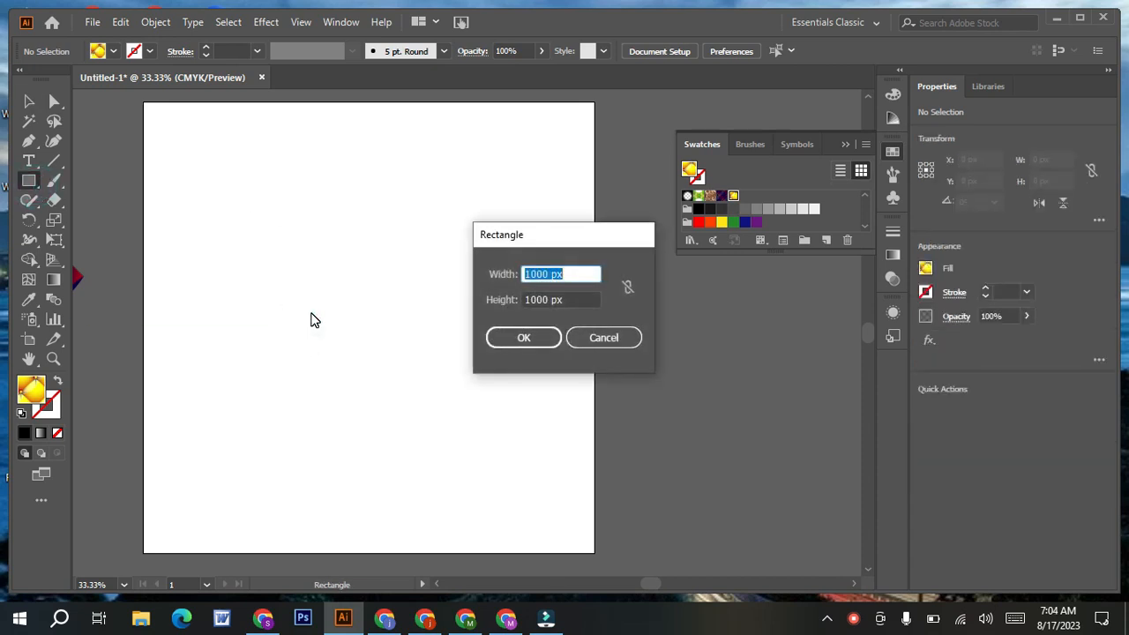
pyautogui.write('300')
pyautogui.press('Tab')
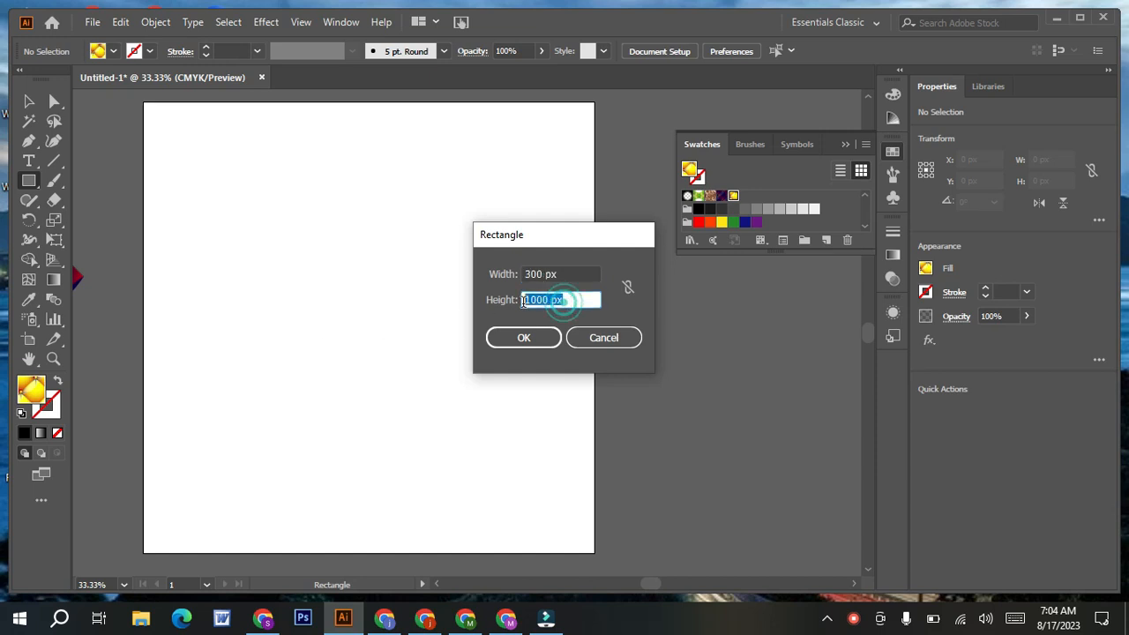
pyautogui.write('3')
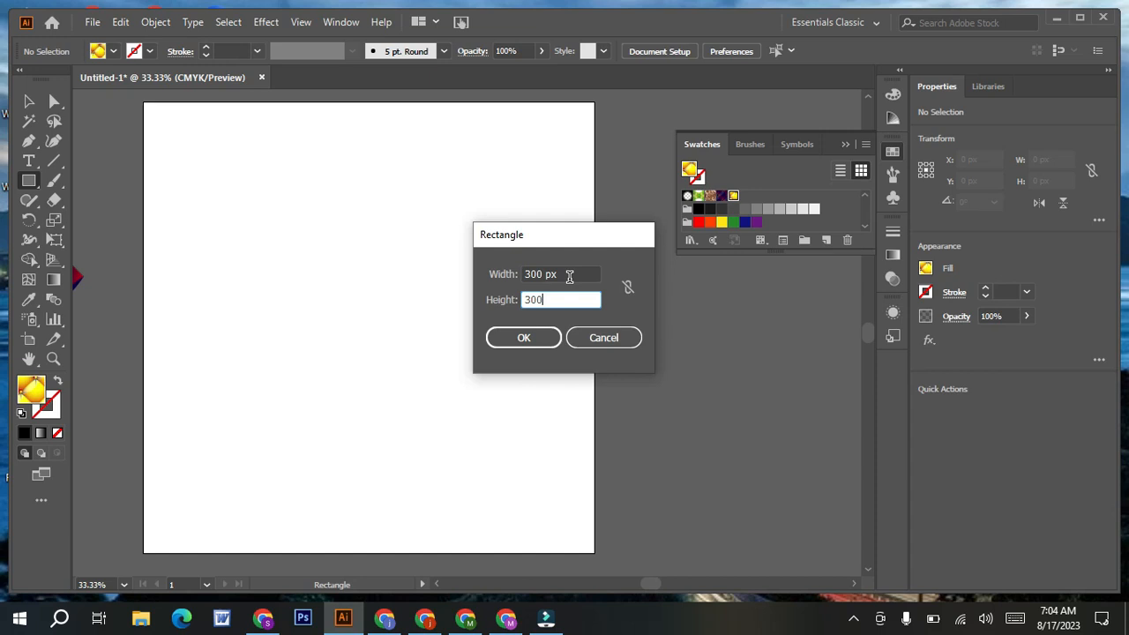
pyautogui.write('00')
pyautogui.click(569, 280)
pyautogui.click(529, 336)
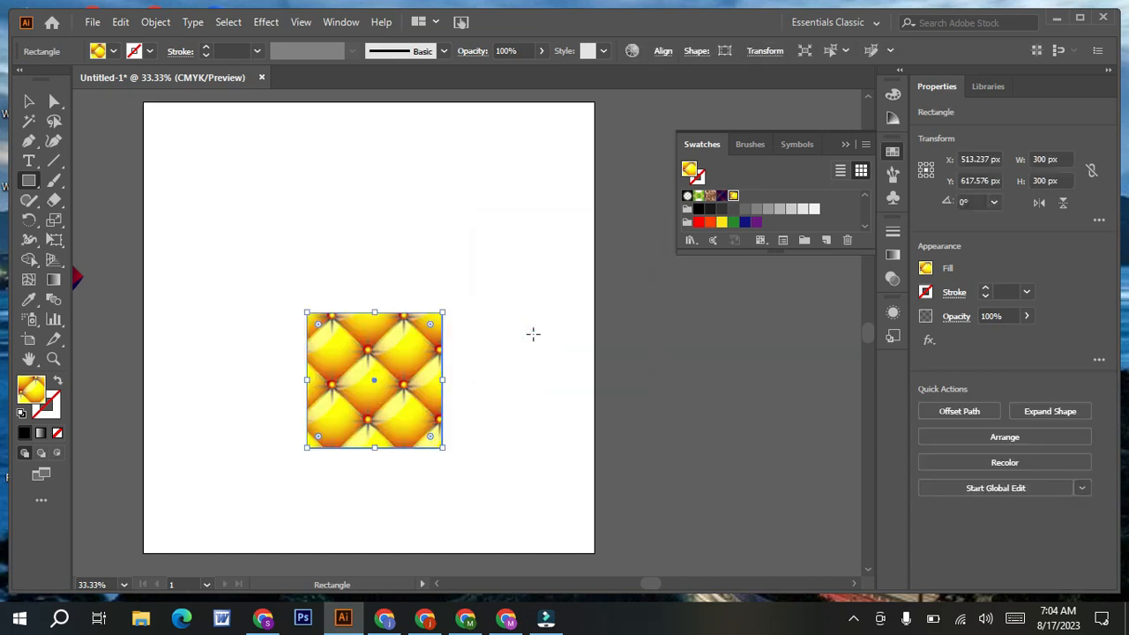
# Step: Fill the square with black and rotate it about 45° into a diamond in the artboard's upper-left area
pyautogui.click(698, 209)
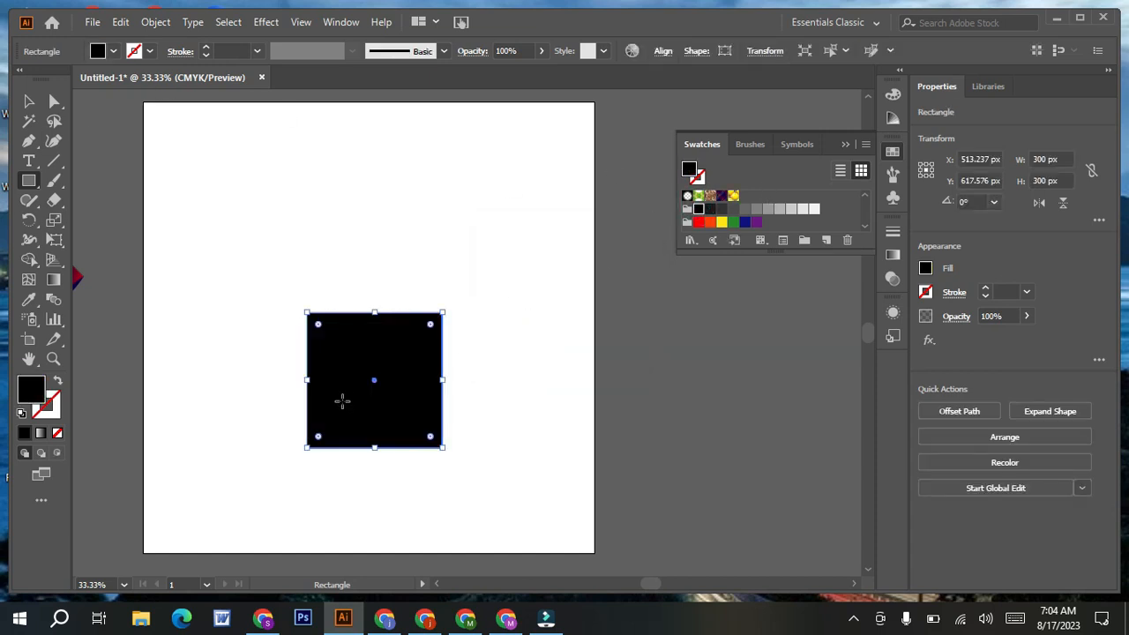
pyautogui.click(29, 100)
pyautogui.moveTo(331, 375); pyautogui.dragTo(230, 283)
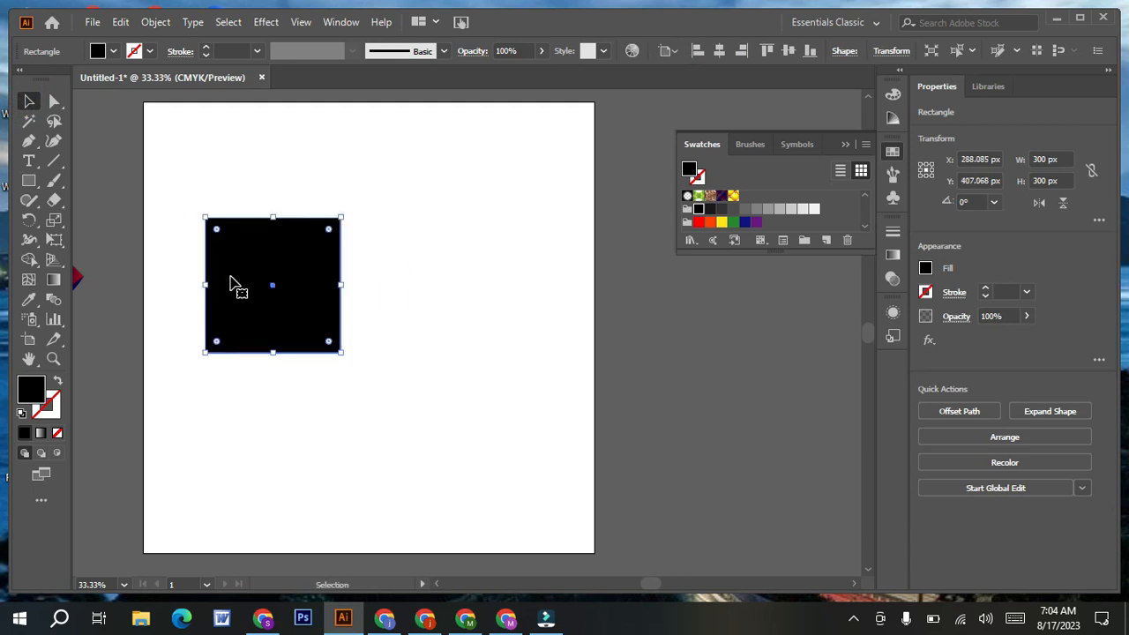
pyautogui.moveTo(346, 216); pyautogui.dragTo(300, 294)
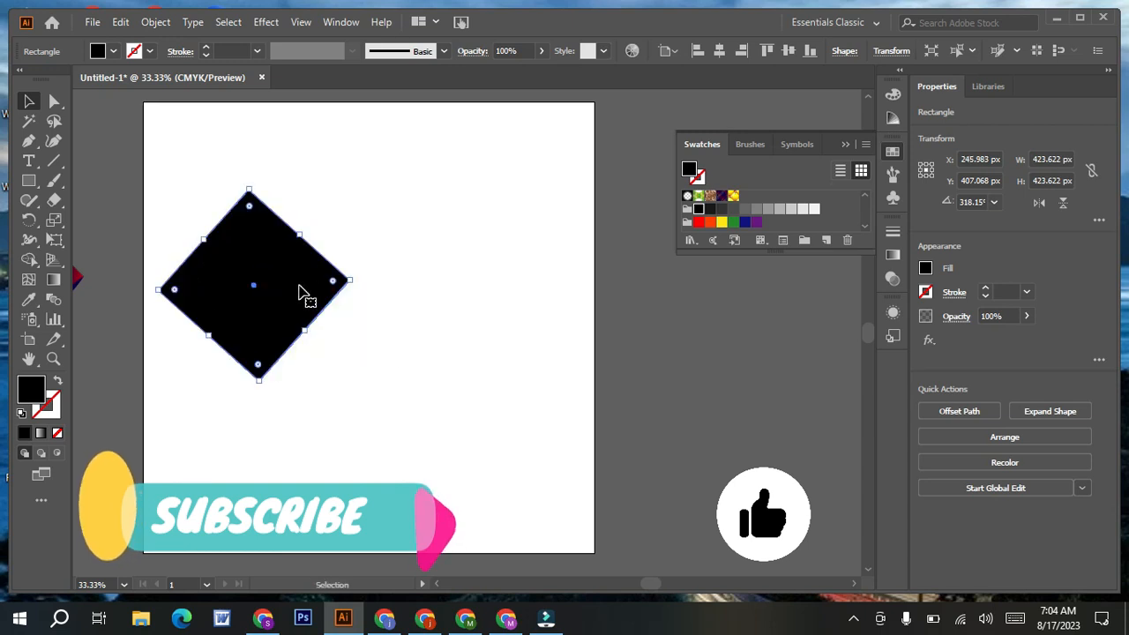
# Step: Fill the diamond with a radial gradient from yellow in the centre to dark red at the edge
pyautogui.click(892, 255)
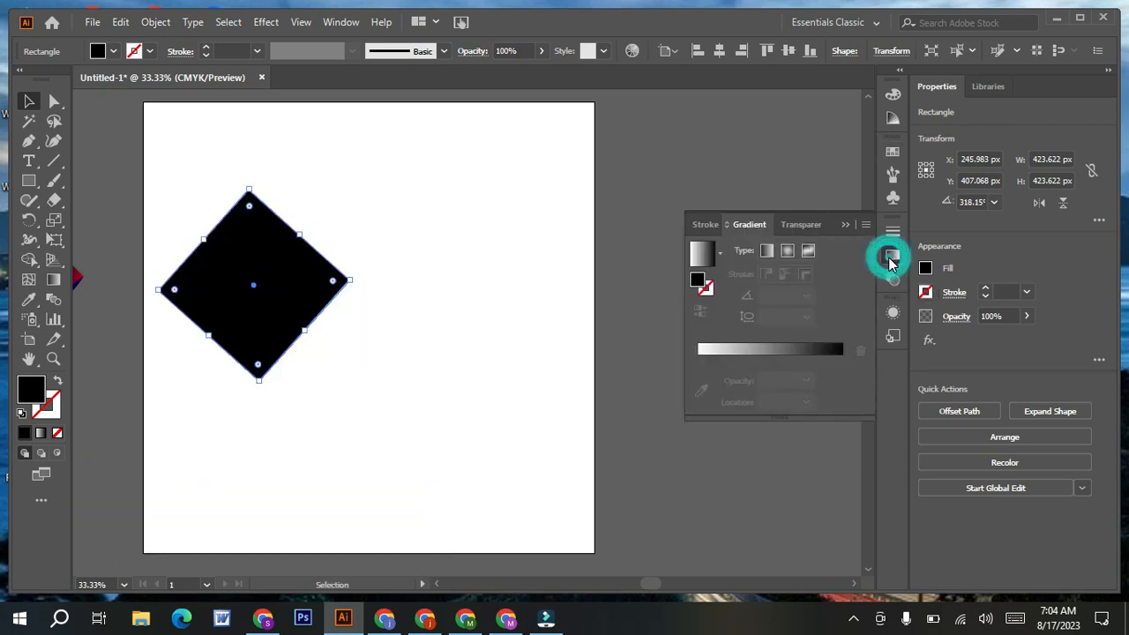
pyautogui.click(702, 351)
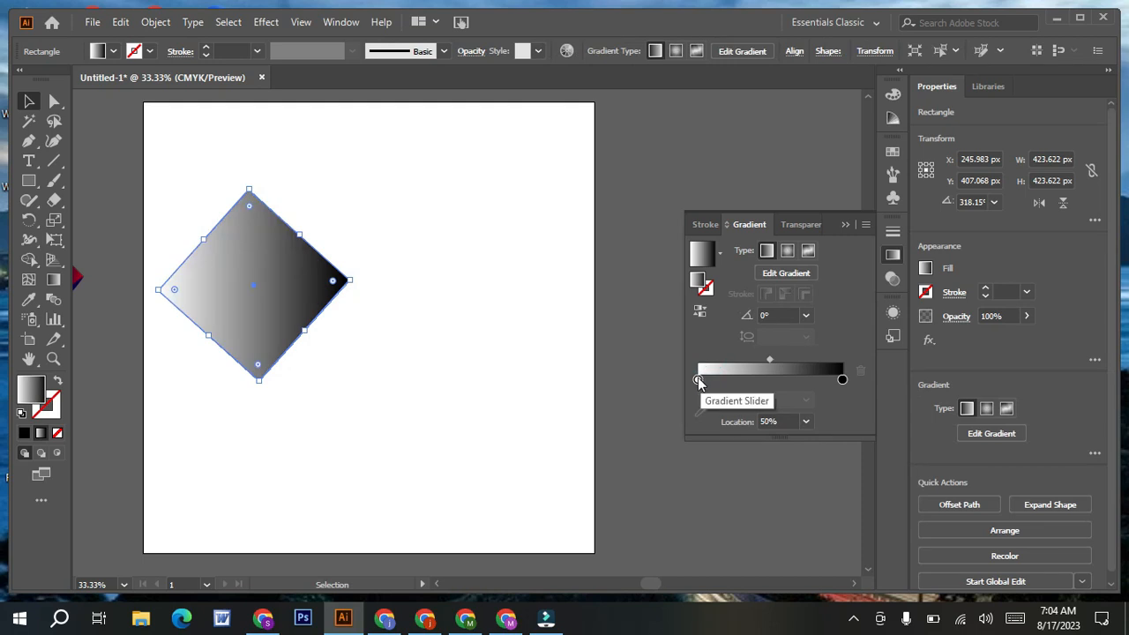
pyautogui.doubleClick(697, 380)
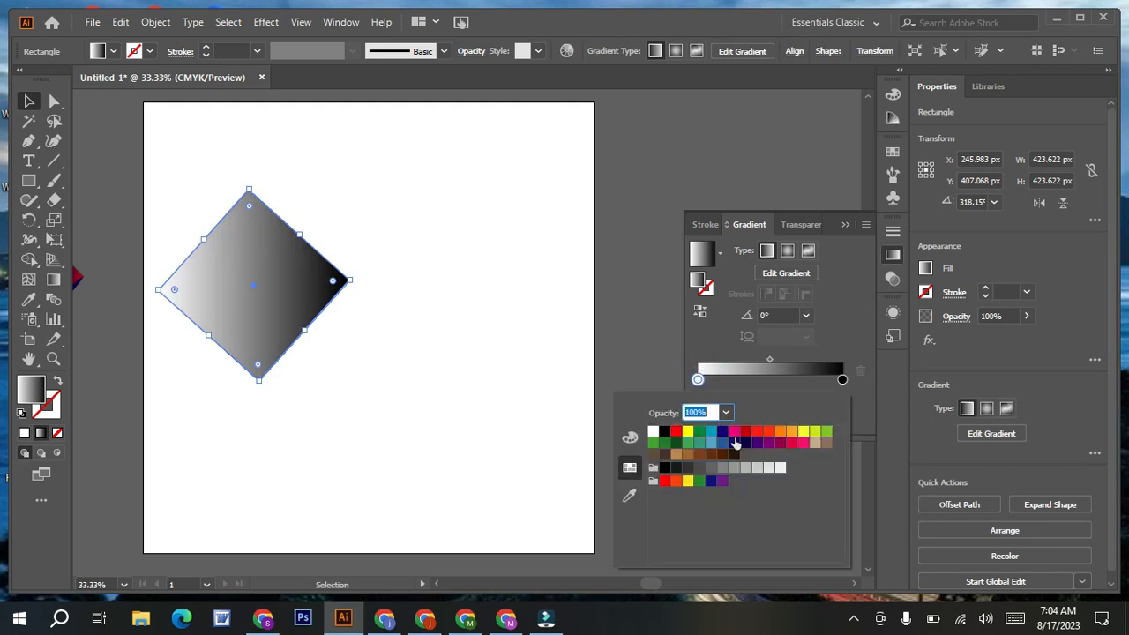
pyautogui.click(688, 432)
pyautogui.doubleClick(842, 380)
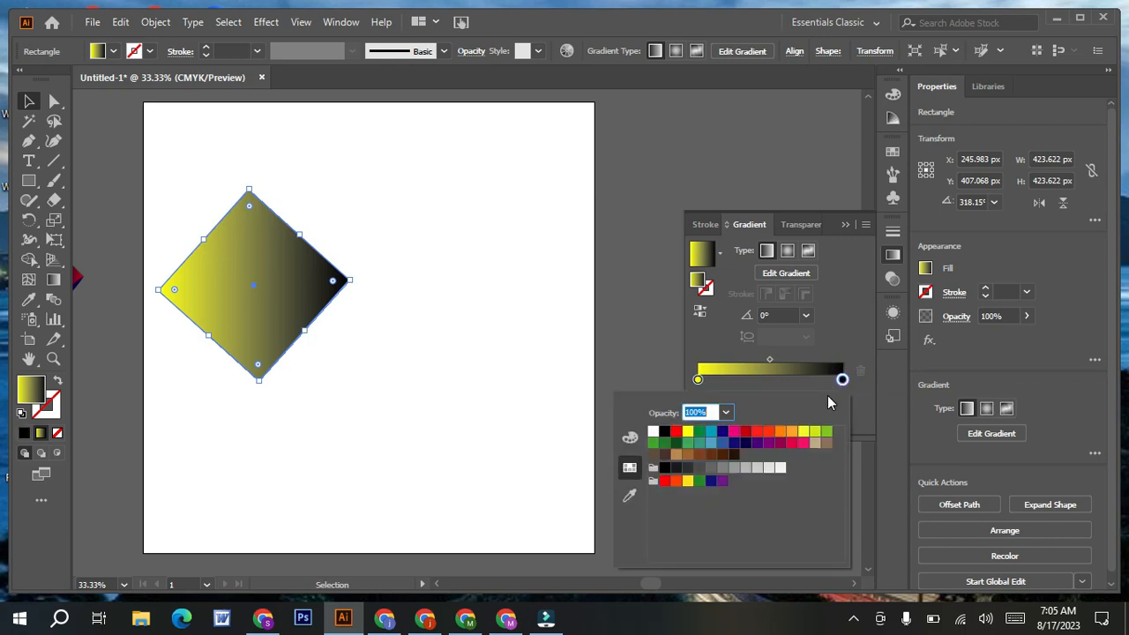
pyautogui.click(745, 432)
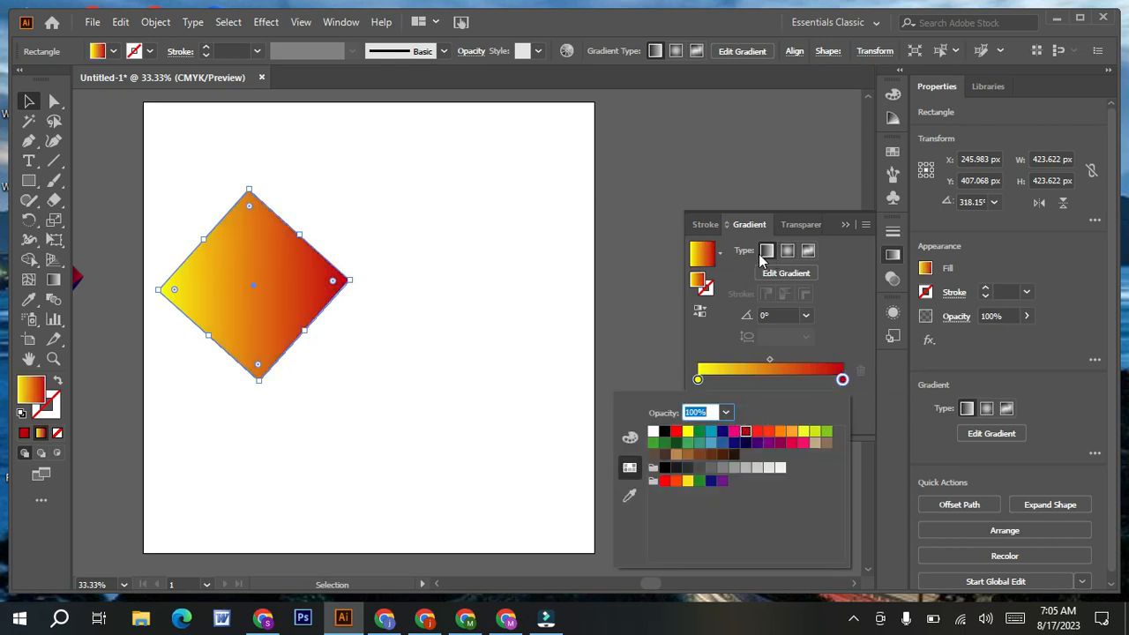
pyautogui.click(789, 253)
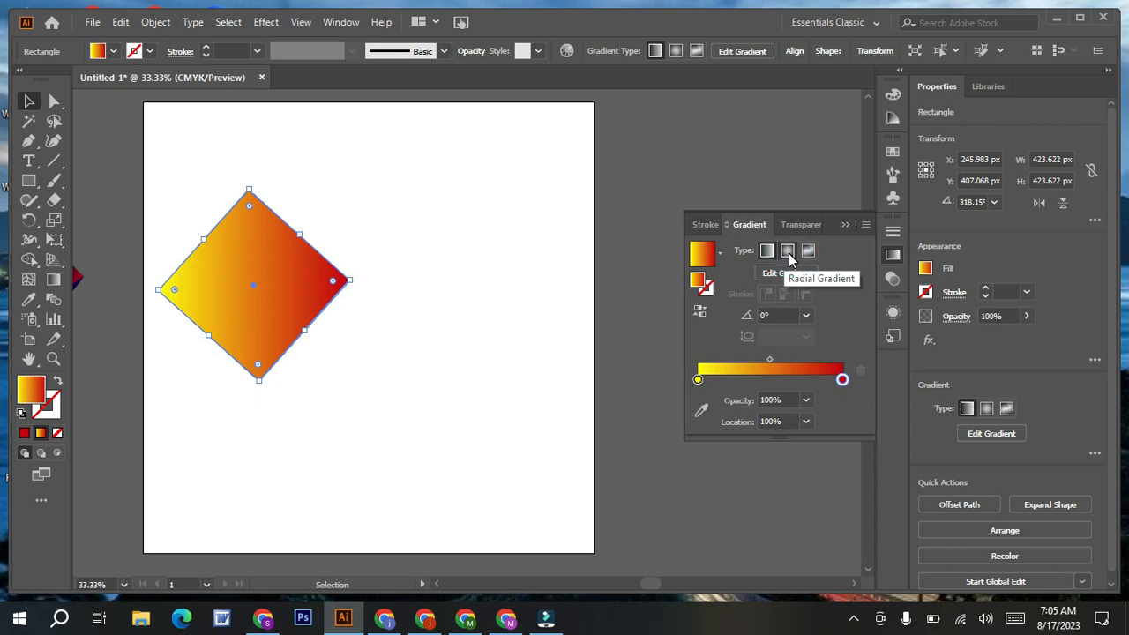
pyautogui.click(787, 252)
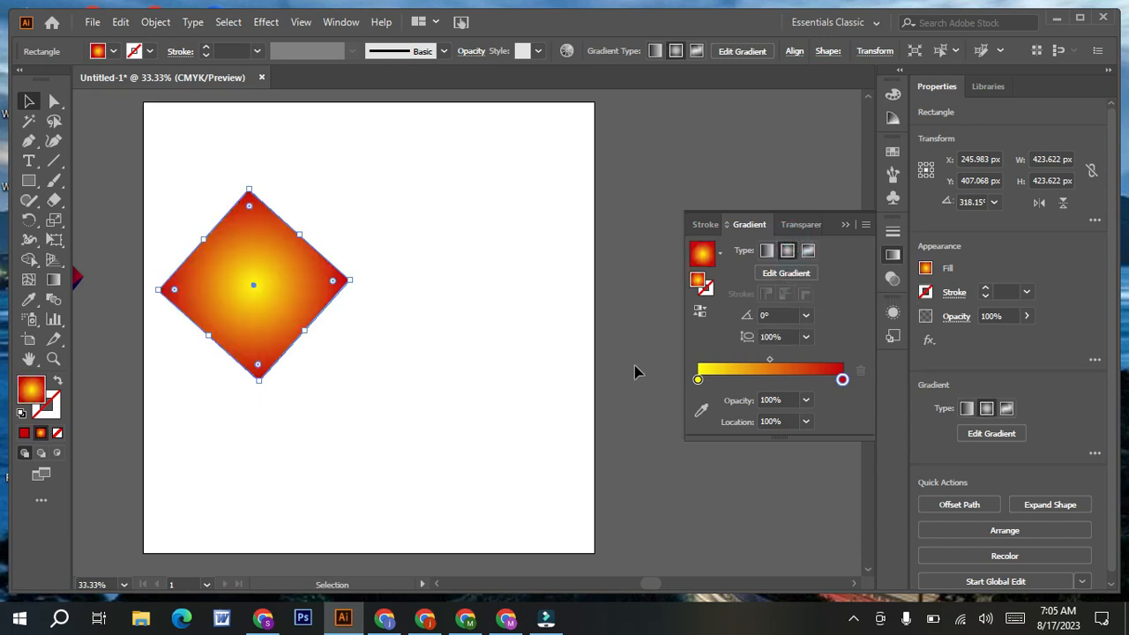
# Step: Run the gradient from the diamond's top corner to its bottom corner and shift the yellow stop to about 48%
pyautogui.click(53, 280)
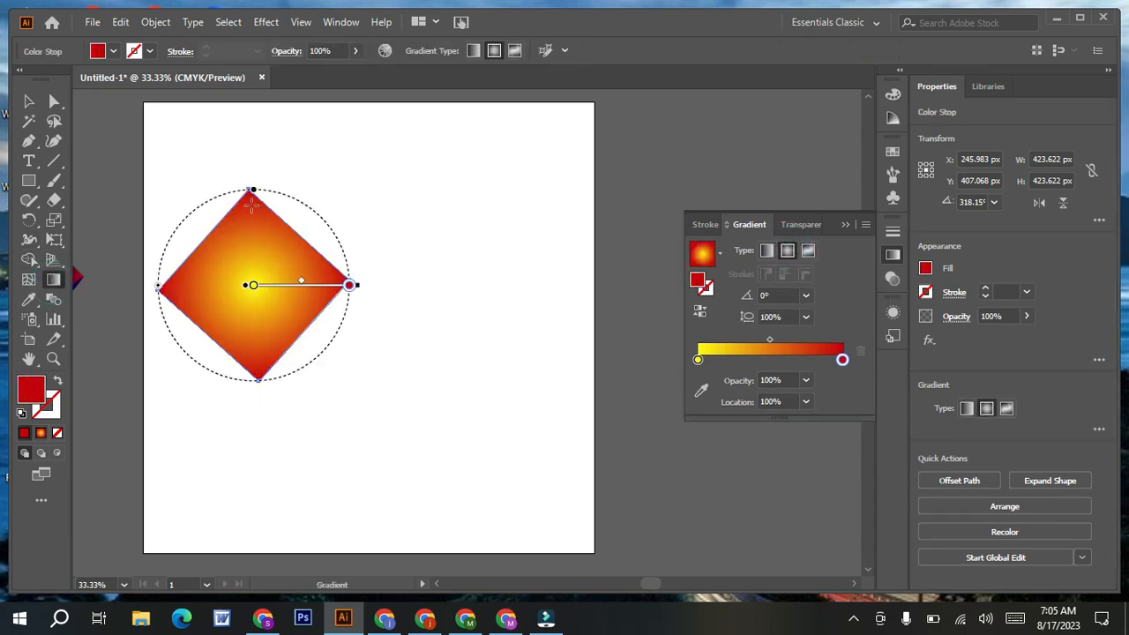
pyautogui.moveTo(248, 181); pyautogui.dragTo(257, 381)
pyautogui.moveTo(248, 186); pyautogui.dragTo(254, 301)
pyautogui.moveTo(811, 340)
pyautogui.mouseDown()
pyautogui.moveTo(827, 340)
pyautogui.moveTo(816, 340)
pyautogui.mouseUp()
pyautogui.moveTo(254, 305); pyautogui.dragTo(253, 280)
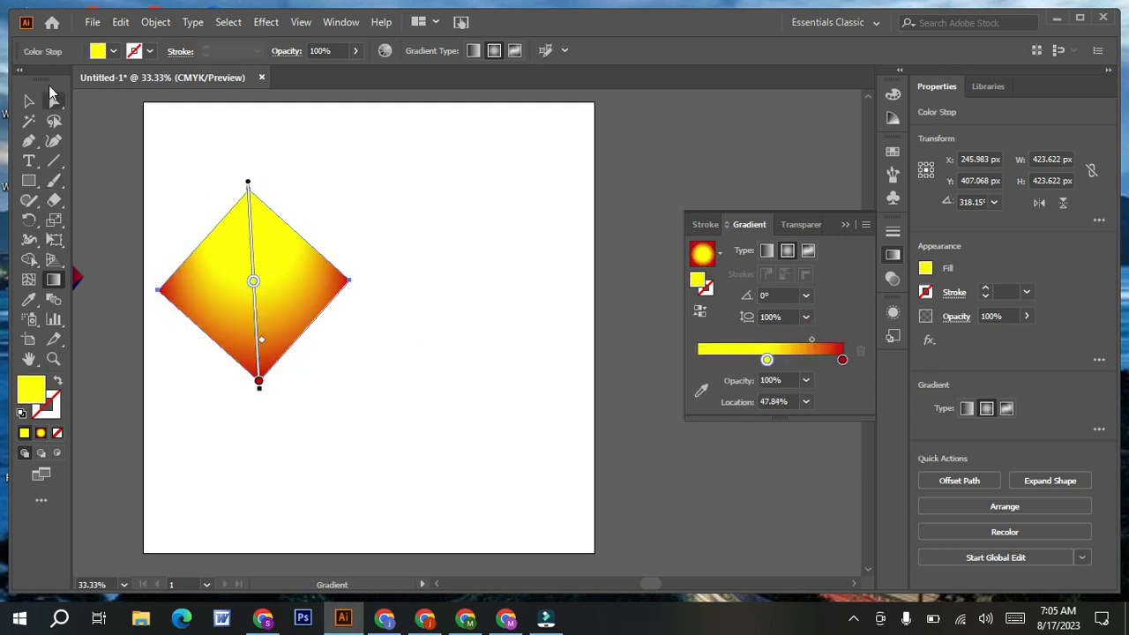
# Step: Duplicate the gradient diamond to the right of the original
pyautogui.click(28, 101)
pyautogui.click(352, 378)
pyautogui.click(292, 287)
pyautogui.press('a')
pyautogui.press('v')
pyautogui.moveTo(276, 296); pyautogui.dragTo(473, 297)
# Step: Straighten the original diamond to a 315° rotation and delete its tilted copy
pyautogui.click(302, 290)
pyautogui.moveTo(356, 273); pyautogui.dragTo(359, 280)
pyautogui.moveTo(423, 294); pyautogui.dragTo(505, 236)
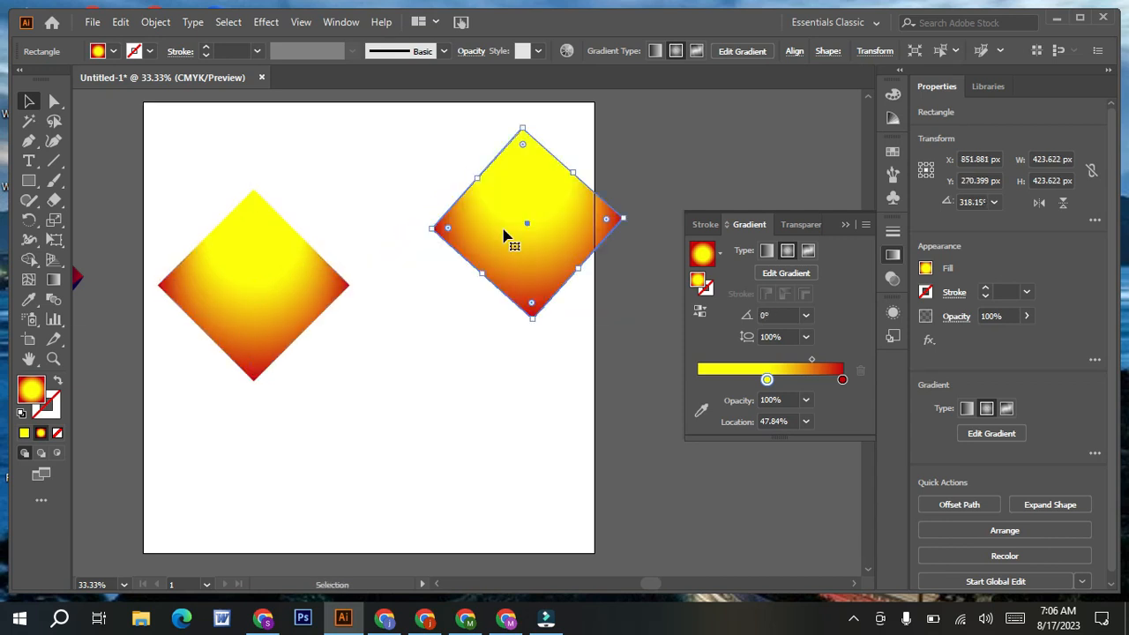
pyautogui.press('Delete')
# Step: Duplicate the straightened diamond to its right and delete the copy's top corner, leaving the lower half
pyautogui.click(260, 297)
pyautogui.hotkey('ctrl', 'c')
pyautogui.moveTo(302, 297); pyautogui.dragTo(500, 316)
pyautogui.click(54, 102)
pyautogui.moveTo(410, 181); pyautogui.dragTo(531, 257)
pyautogui.press('Delete')
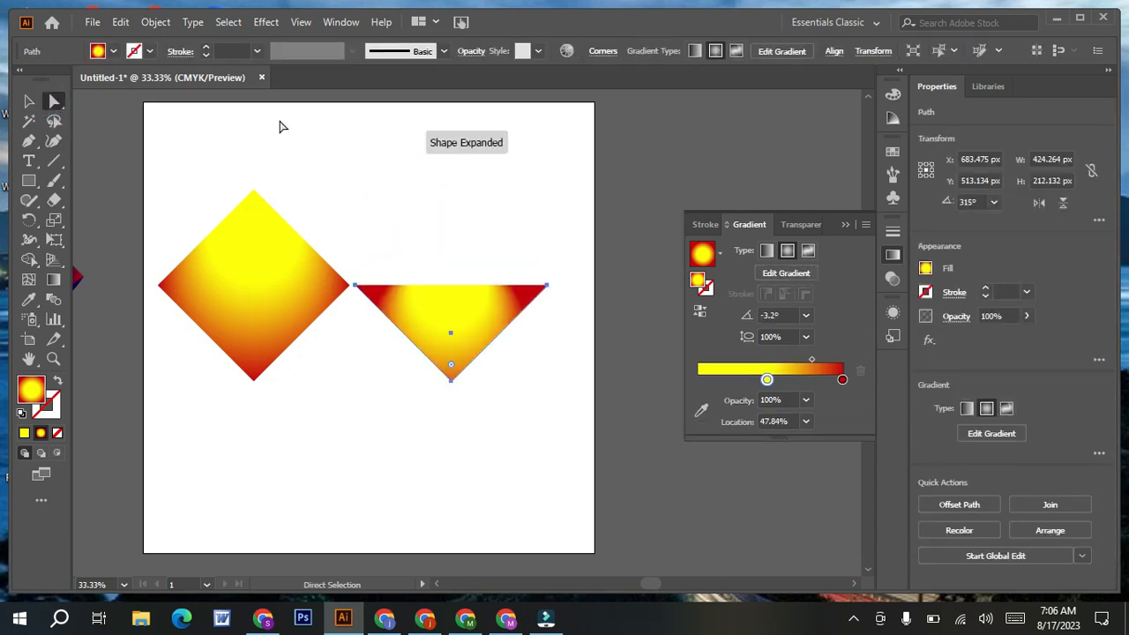
# Step: Cut the half-diamond's path at its bottom anchor point
pyautogui.click(388, 253)
pyautogui.moveTo(396, 344); pyautogui.dragTo(500, 417)
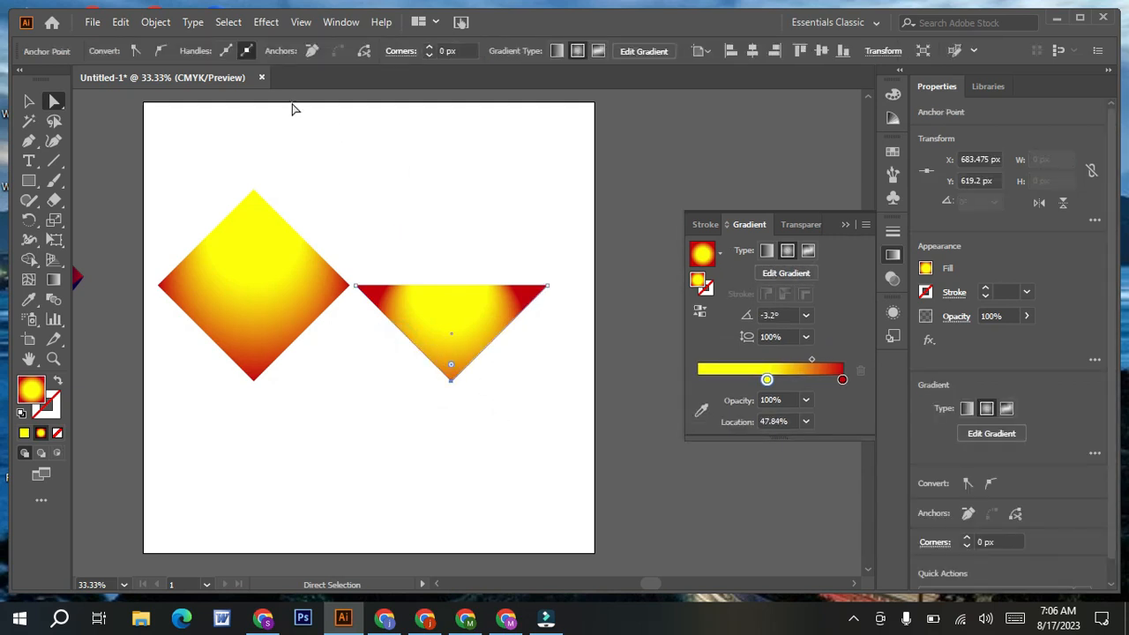
pyautogui.click(362, 52)
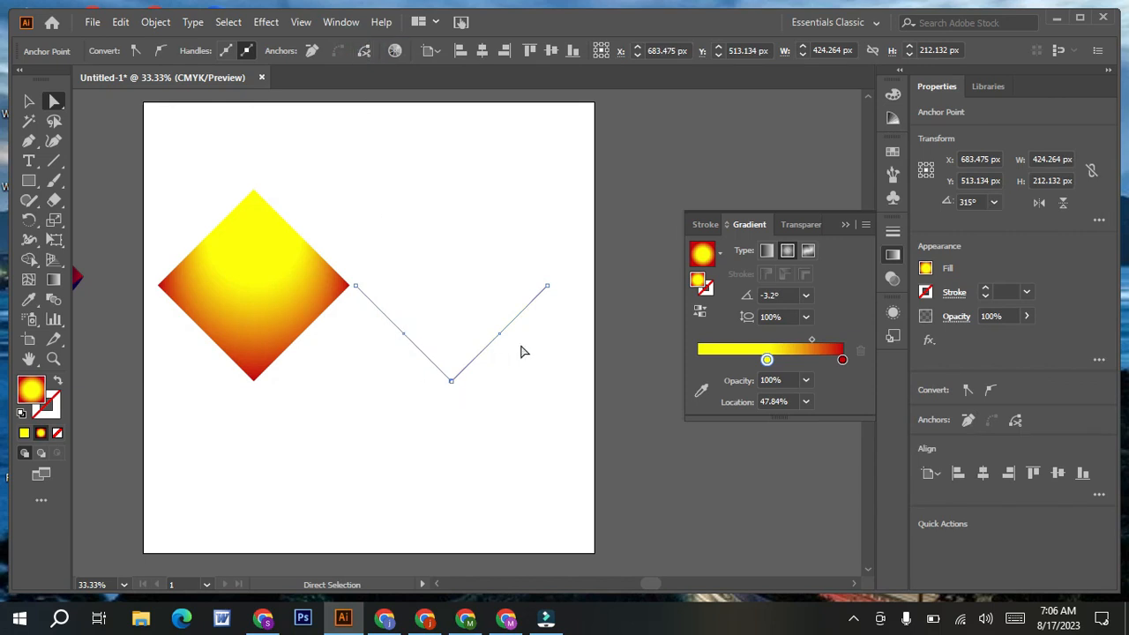
# Step: Set the stroke weight of the two cut edge segments to 16 pt
pyautogui.click(985, 293)
pyautogui.click(985, 293)
pyautogui.click(985, 294)
pyautogui.click(984, 294)
pyautogui.click(985, 293)
pyautogui.click(985, 298)
pyautogui.click(985, 298)
pyautogui.click(985, 298)
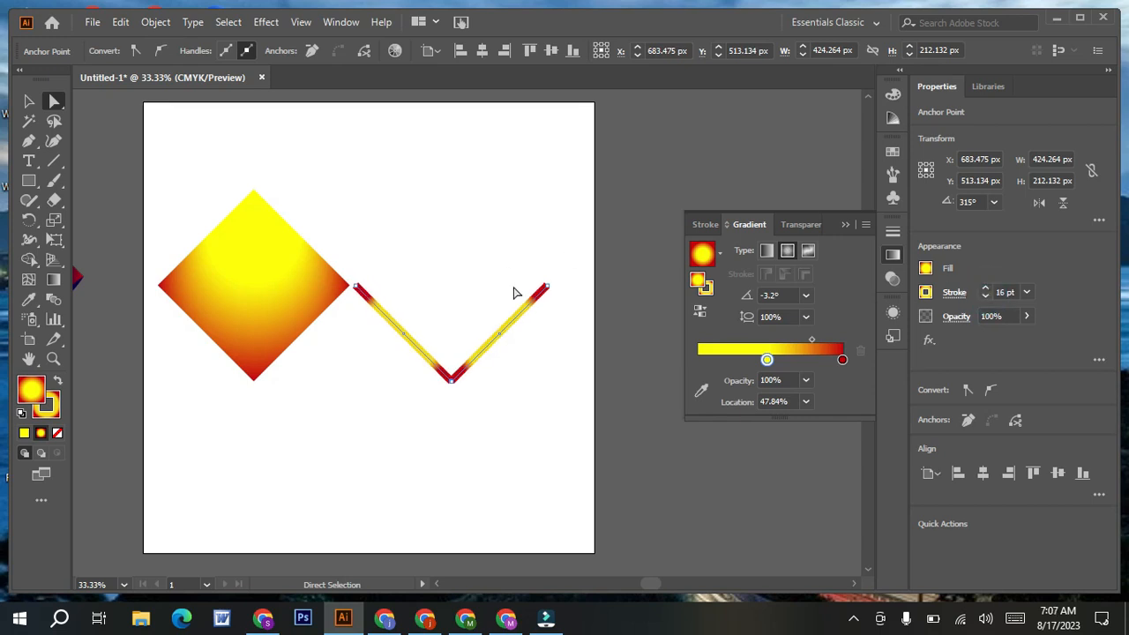
# Step: Apply a width profile tapered at both ends to the two edge strokes
pyautogui.click(893, 231)
pyautogui.click(819, 486)
pyautogui.click(787, 317)
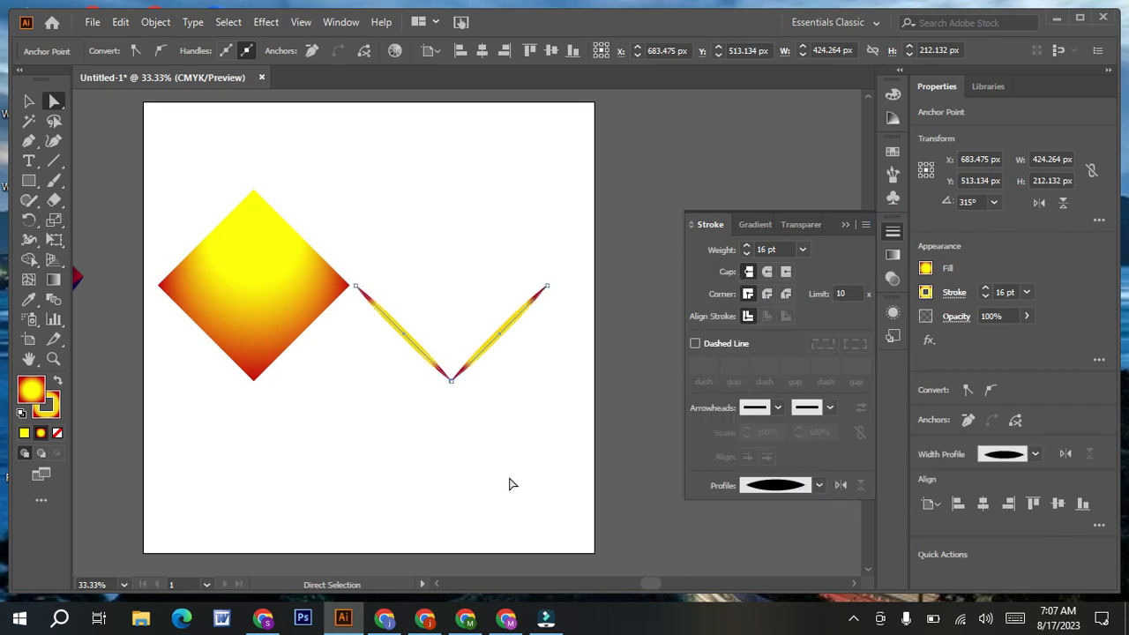
pyautogui.click(842, 225)
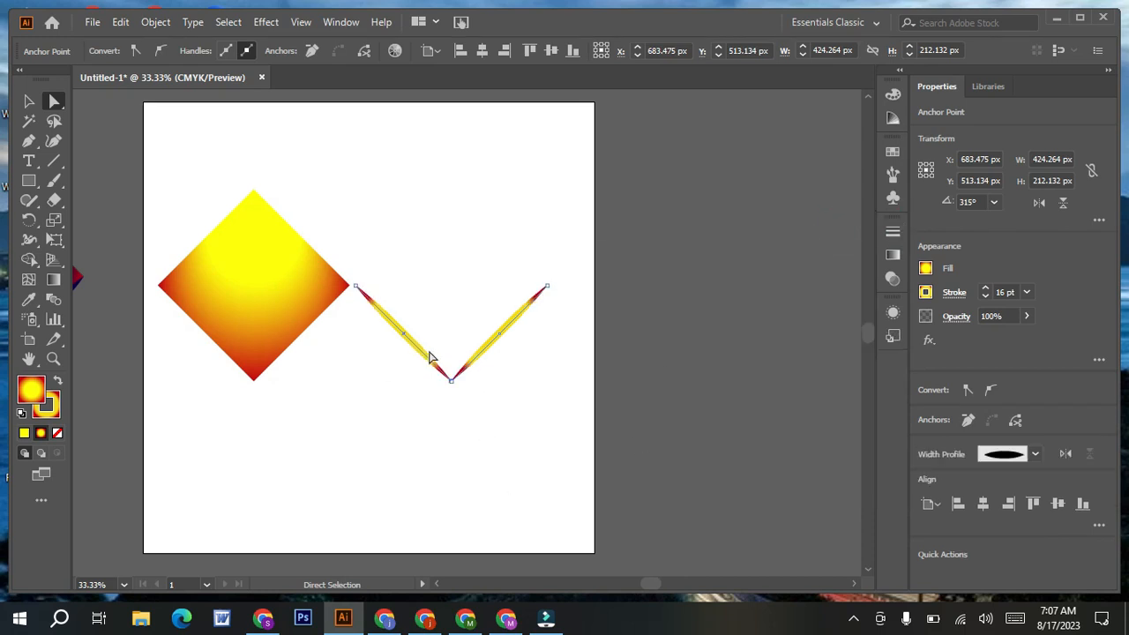
# Step: Try to move the tapered edge segments onto the diamond's lower edges
pyautogui.moveTo(468, 364); pyautogui.dragTo(291, 378)
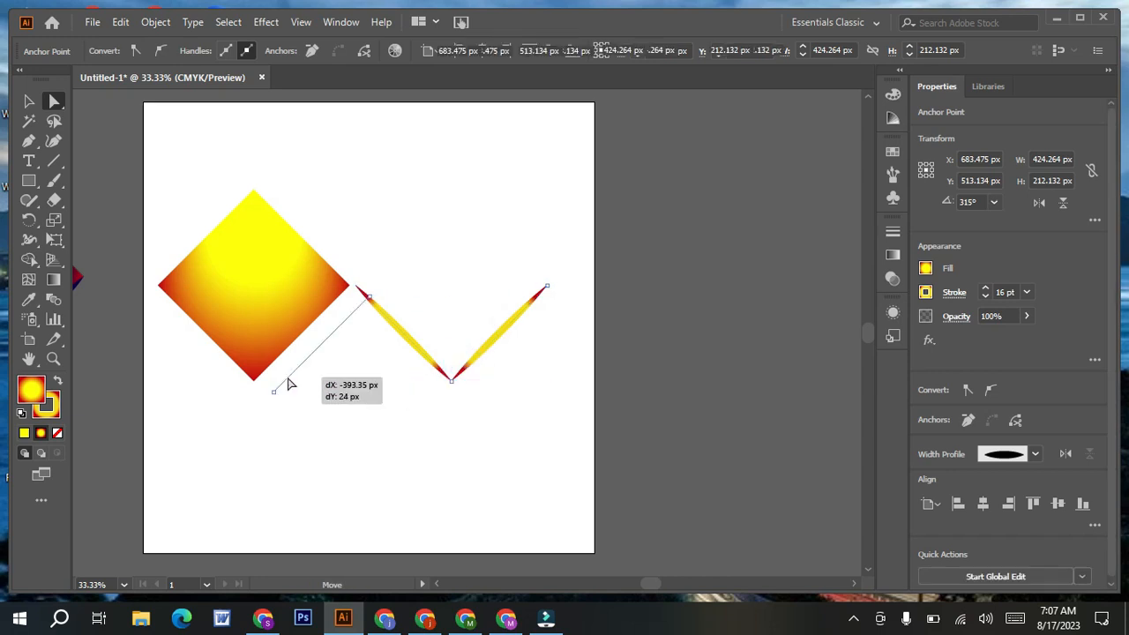
pyautogui.hotkey('ctrl', 'z')
pyautogui.keyDown('shift'); pyautogui.click(373, 327); pyautogui.keyUp('shift')
pyautogui.rightClick(490, 356)
pyautogui.click(529, 108)
pyautogui.click(474, 368)
pyautogui.moveTo(470, 361); pyautogui.dragTo(270, 398)
pyautogui.hotkey('ctrl', 'z')
# Step: Group the two tapered edge segments
pyautogui.click(383, 340)
pyautogui.moveTo(379, 325)
pyautogui.mouseDown()
pyautogui.moveTo(499, 410)
pyautogui.moveTo(493, 401)
pyautogui.mouseUp()
pyautogui.rightClick(485, 357)
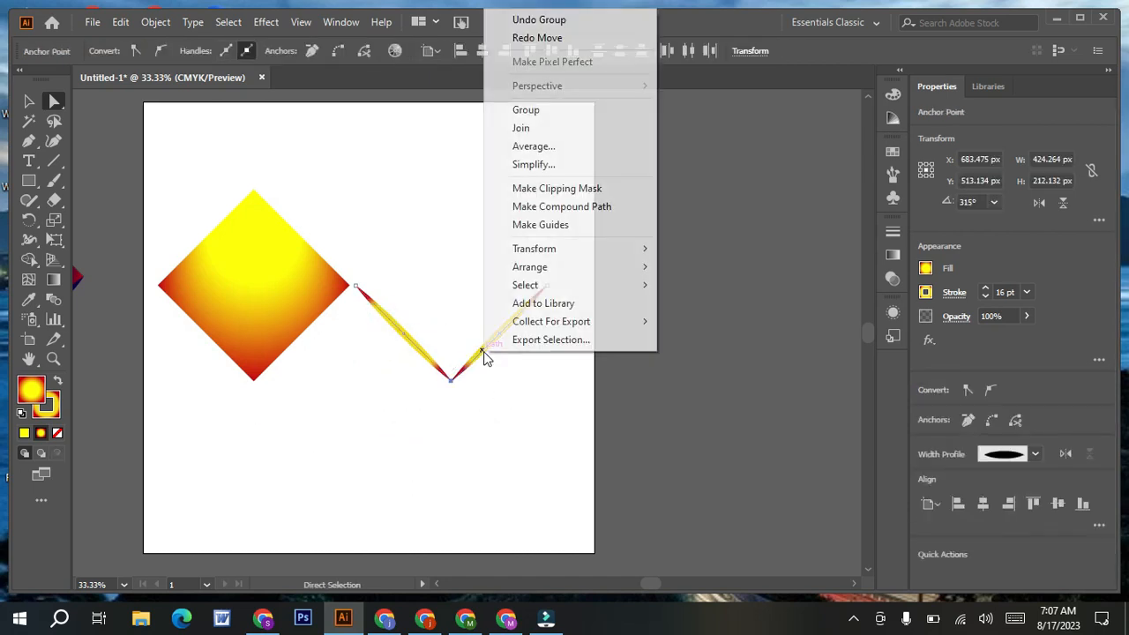
pyautogui.click(517, 126)
pyautogui.click(415, 446)
pyautogui.click(416, 345)
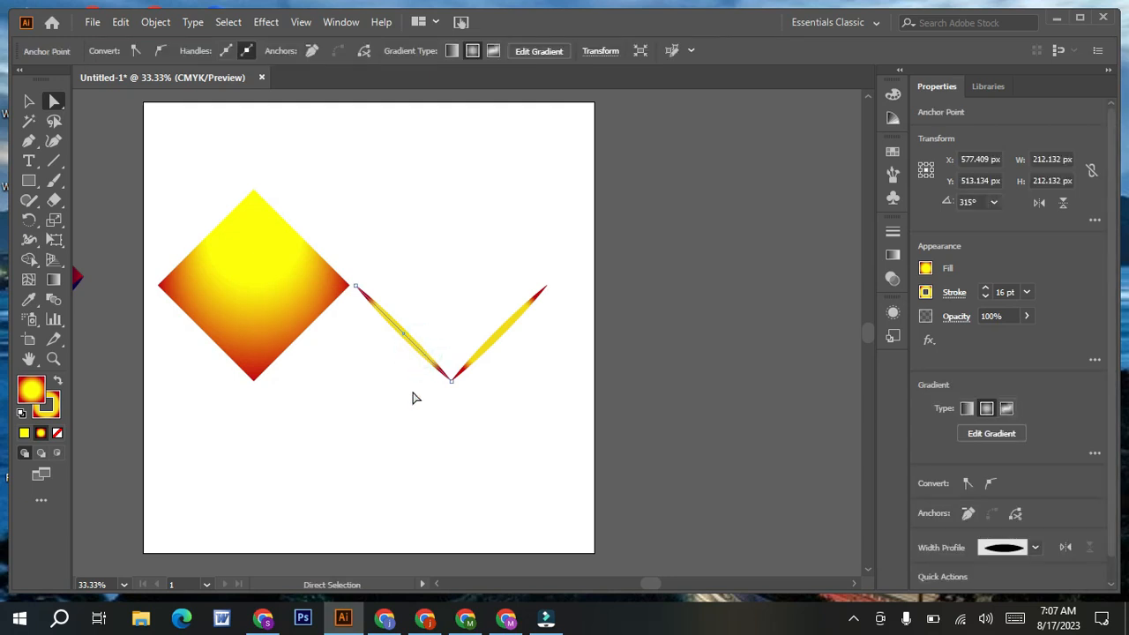
pyautogui.click(414, 397)
# Step: Place the grouped tapered segments over the diamond's two lower edges, matching their bottom corners
pyautogui.click(29, 101)
pyautogui.moveTo(392, 371); pyautogui.dragTo(514, 417)
pyautogui.rightClick(505, 324)
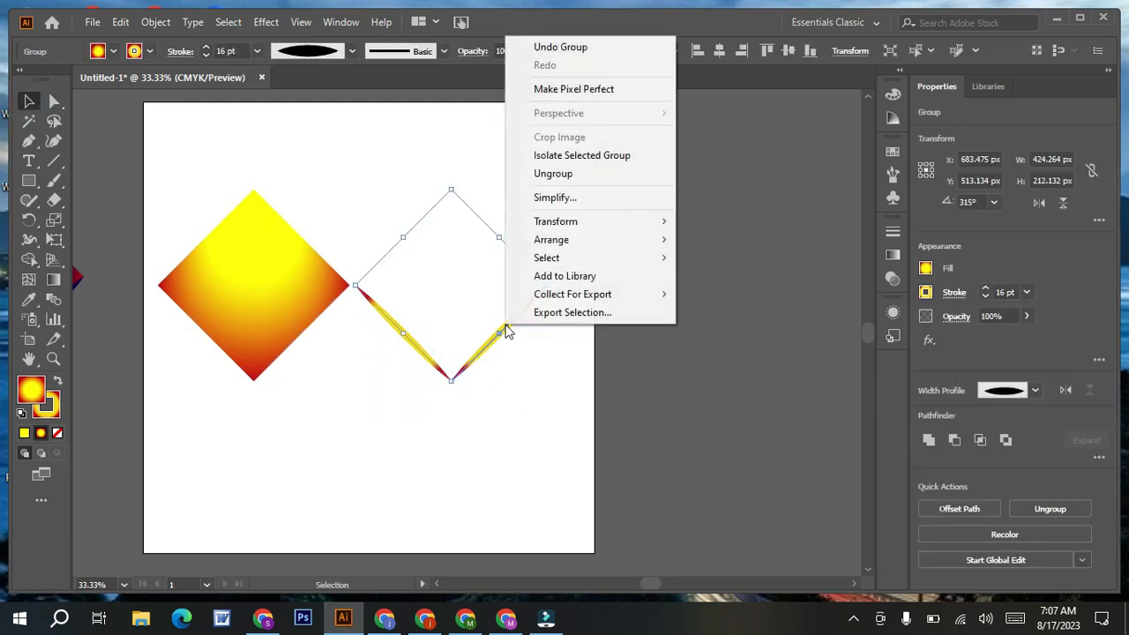
pyautogui.click(509, 406)
pyautogui.click(505, 331)
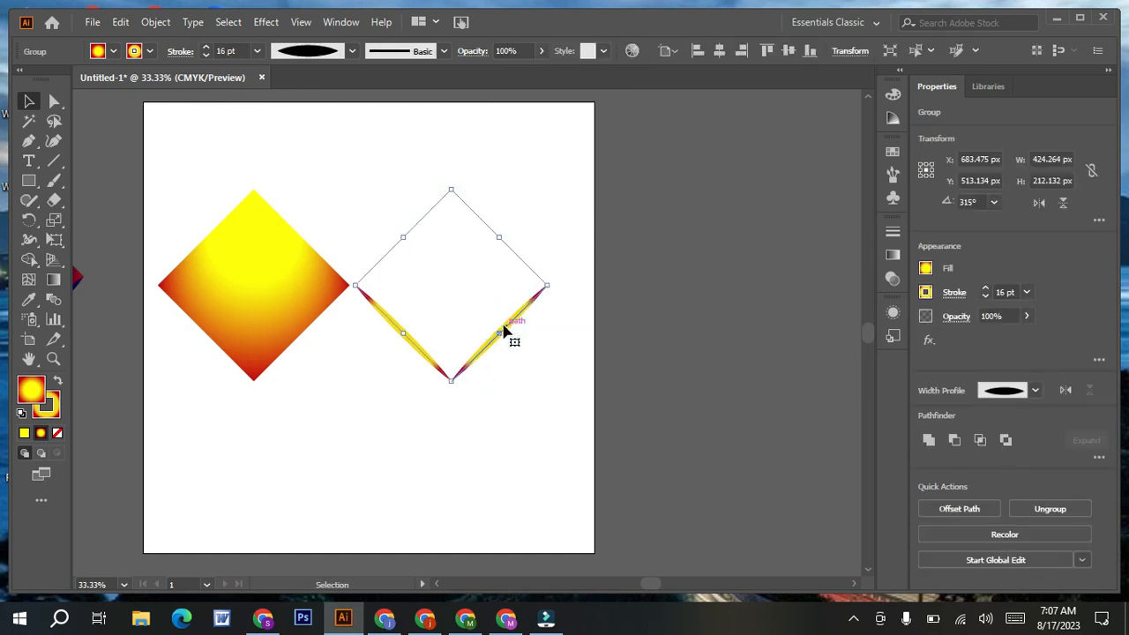
pyautogui.click(500, 395)
pyautogui.moveTo(451, 380); pyautogui.dragTo(255, 383)
pyautogui.click(256, 459)
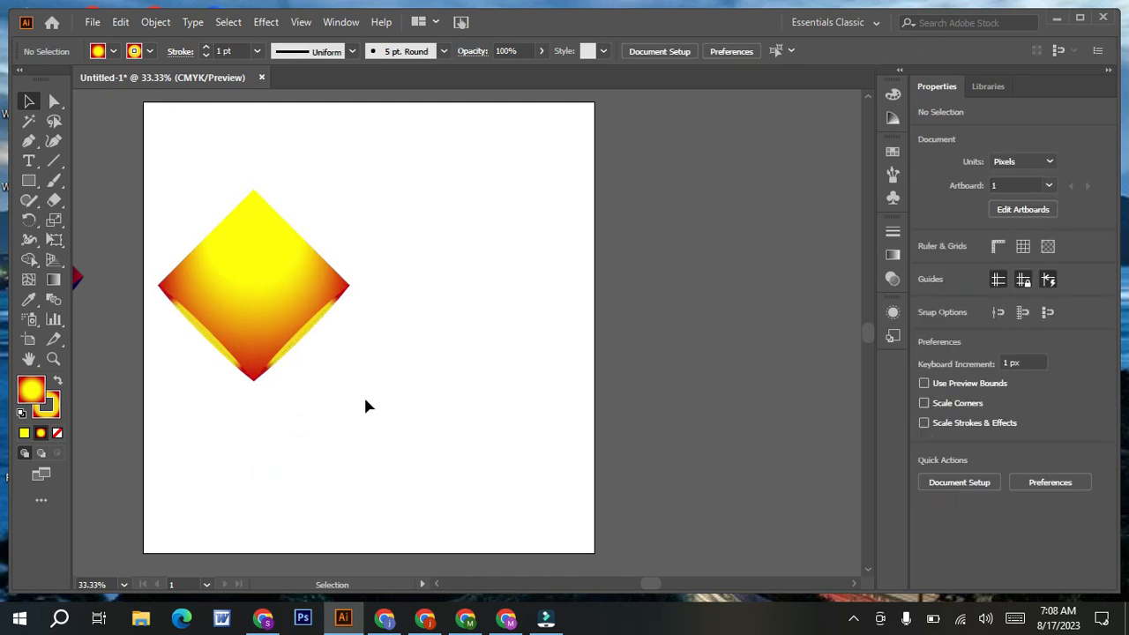
# Step: Draw an ellipse about 355 × 370 px and place it just right of the diamond
pyautogui.moveTo(28, 179); pyautogui.dragTo(88, 221)
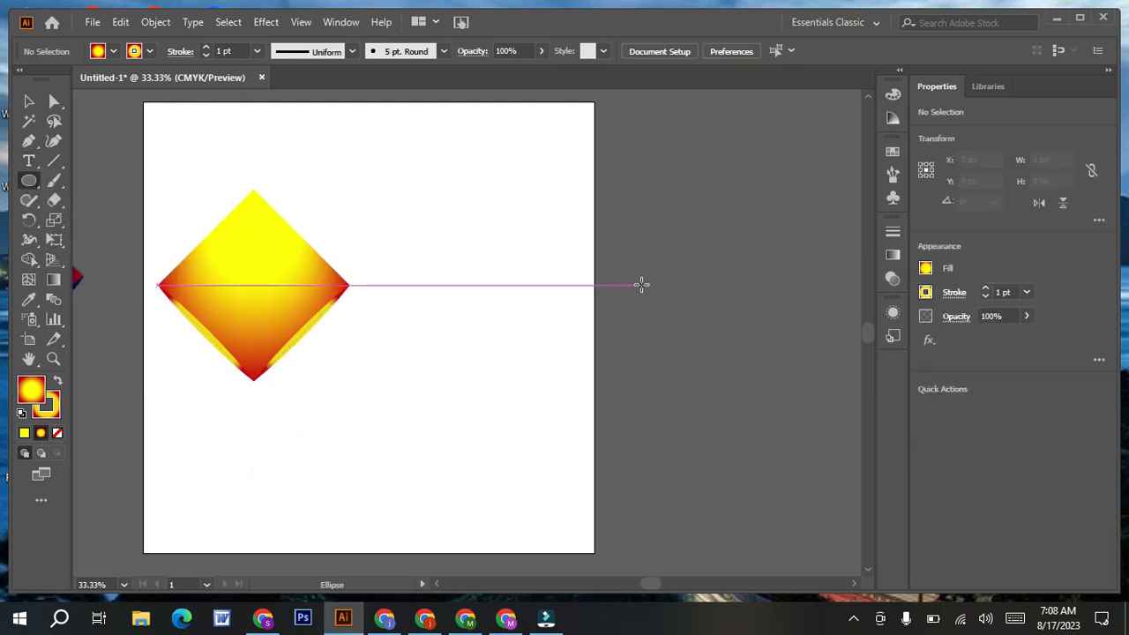
pyautogui.moveTo(450, 246); pyautogui.dragTo(611, 412)
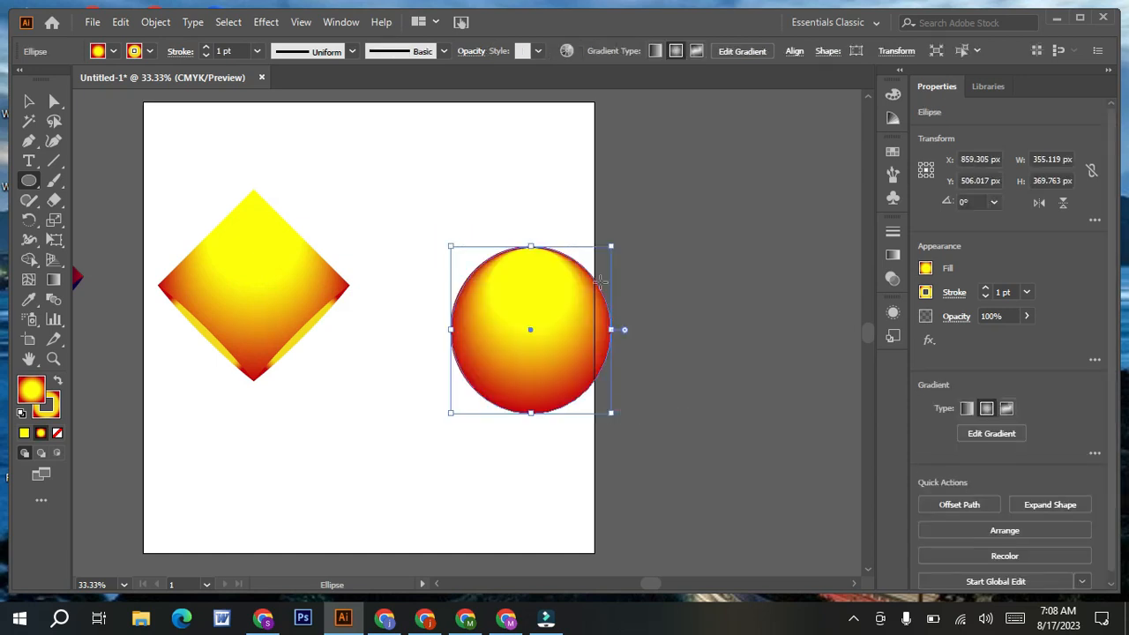
pyautogui.click(29, 101)
pyautogui.moveTo(512, 378); pyautogui.dragTo(419, 364)
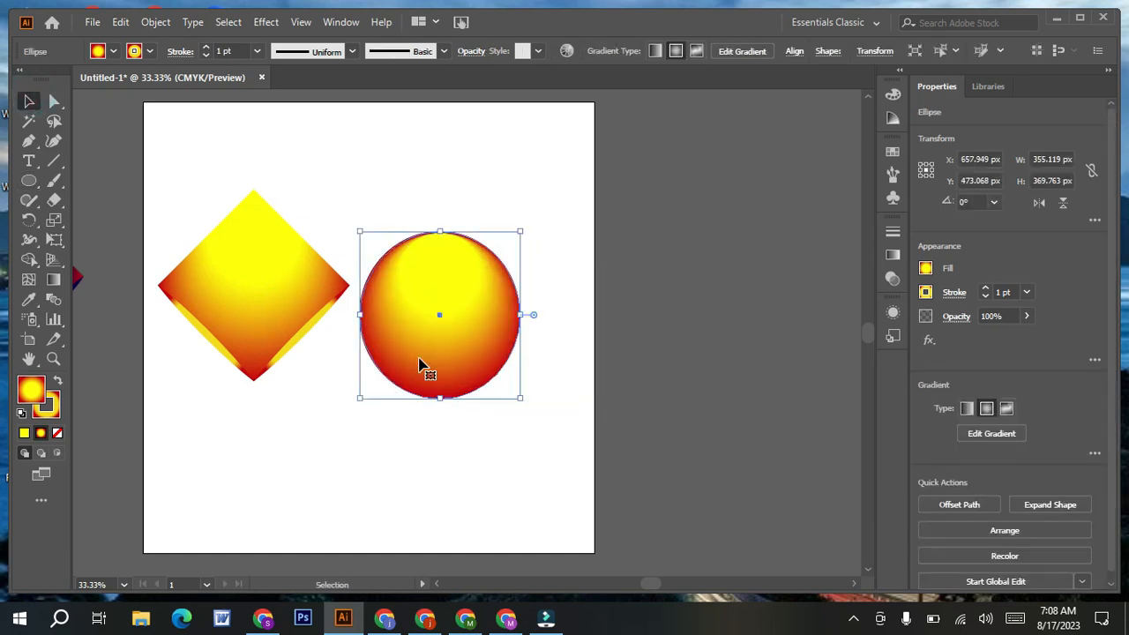
# Step: Recolor the ellipse's gradient fill from light grey at 0% location to dark grey C=0 M=0 Y=0 K=80 at the end
pyautogui.click(890, 257)
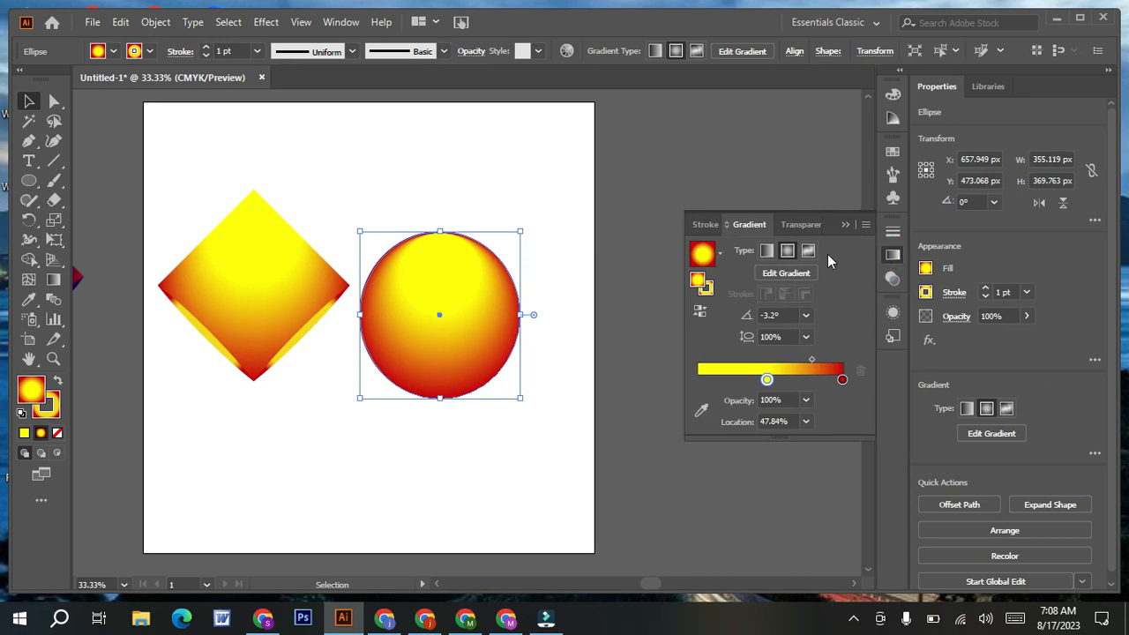
pyautogui.moveTo(705, 380); pyautogui.dragTo(691, 382)
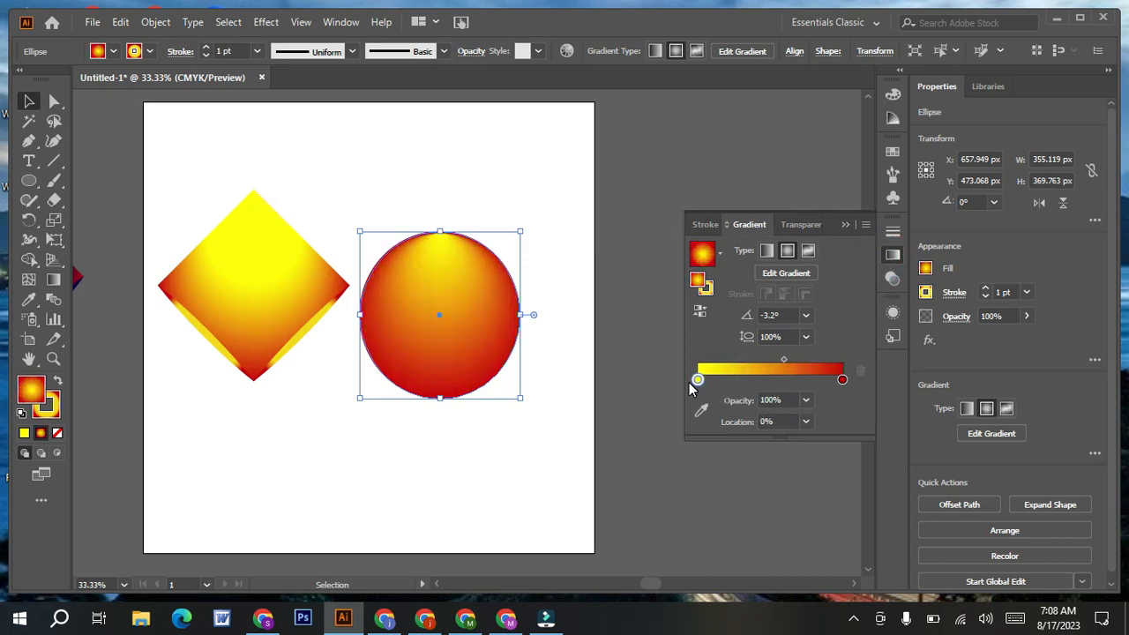
pyautogui.doubleClick(698, 380)
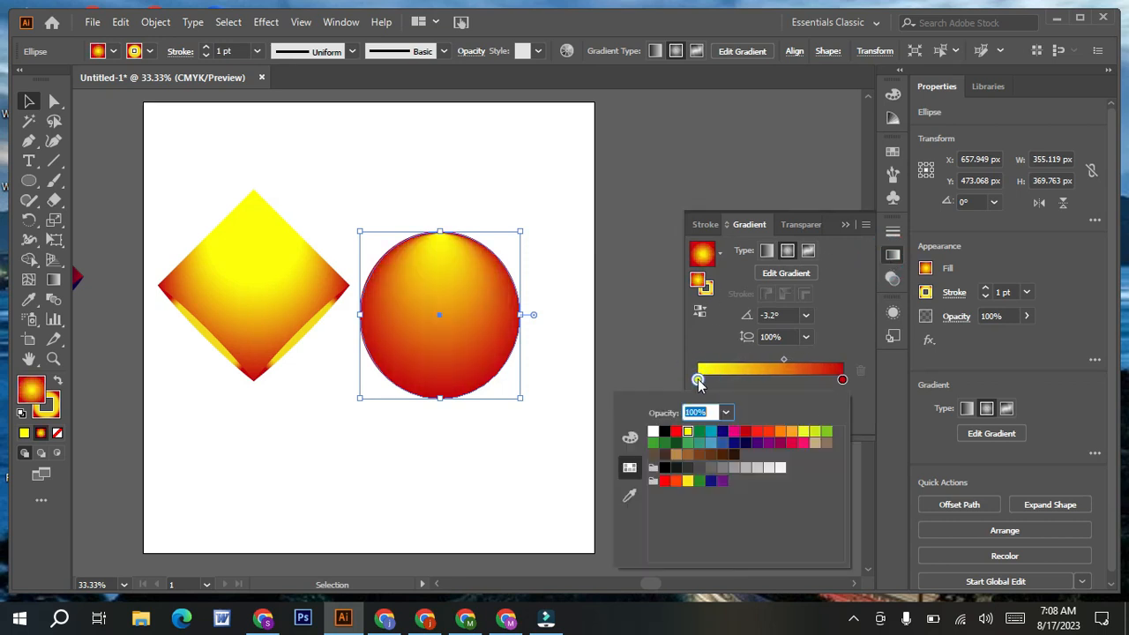
pyautogui.click(754, 469)
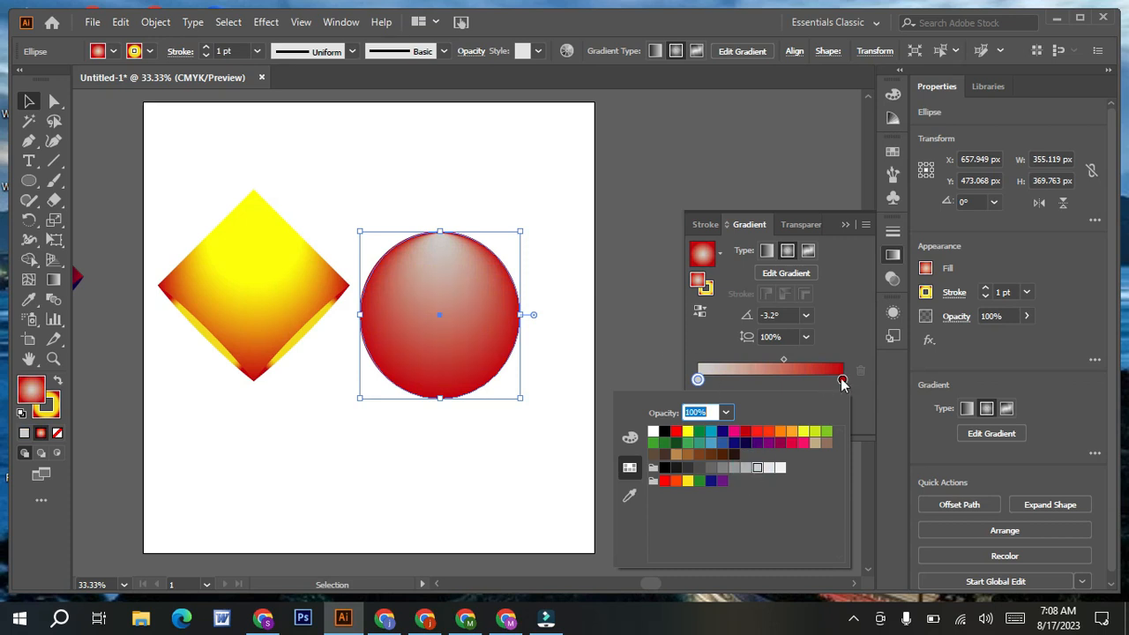
pyautogui.doubleClick(842, 380)
pyautogui.click(687, 468)
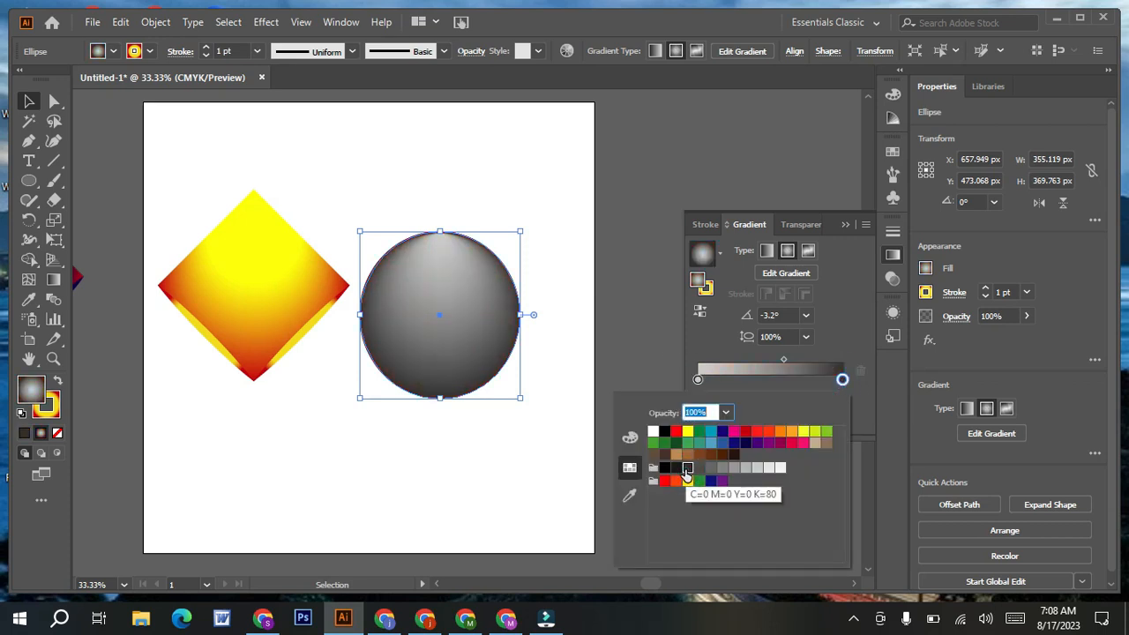
# Step: Reset the ellipse's radial gradient to its centre and shift the gradient midpoint to about 54%
pyautogui.click(767, 252)
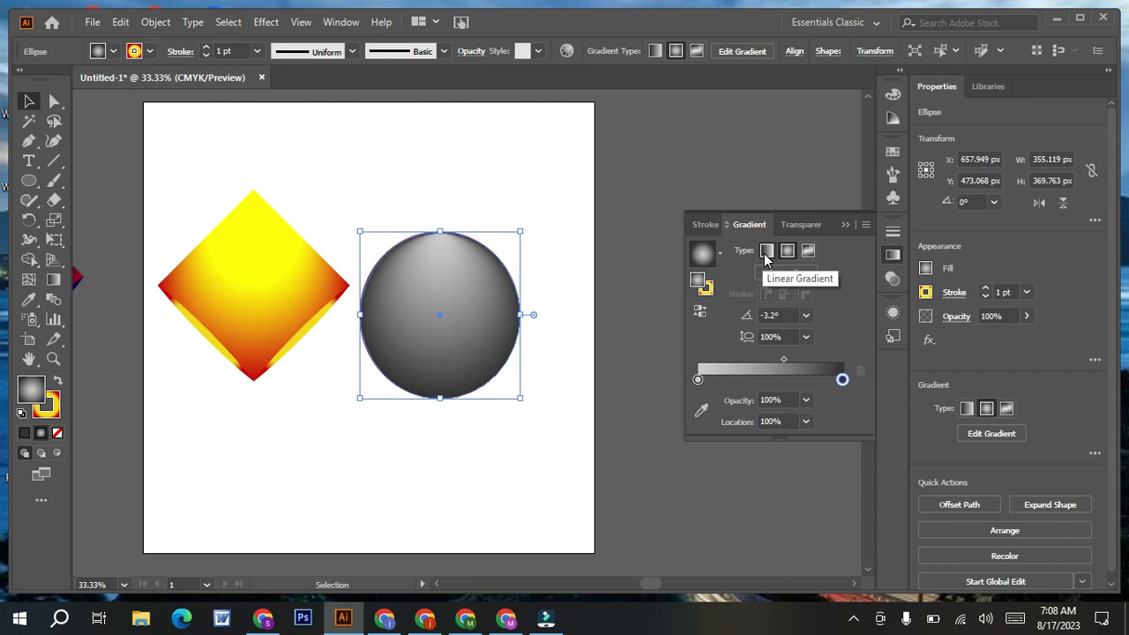
pyautogui.click(767, 250)
pyautogui.click(788, 251)
pyautogui.moveTo(784, 360); pyautogui.dragTo(775, 358)
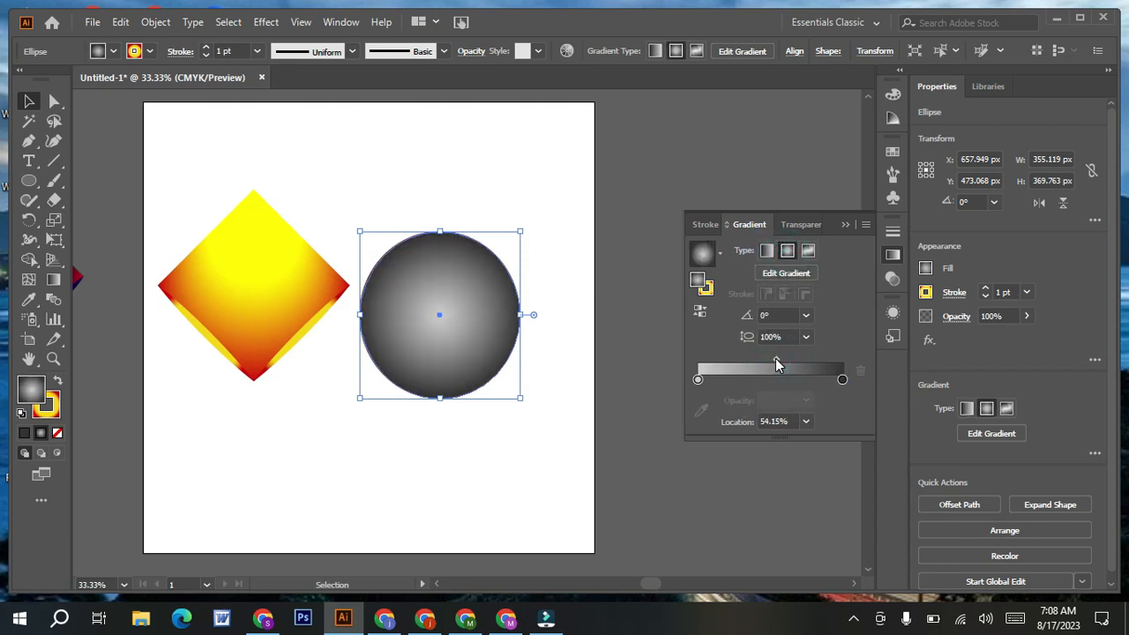
# Step: Narrow the grey ellipse, rotate it to about 322°, and place it over the diamond's upper-left edge
pyautogui.click(398, 335)
pyautogui.moveTo(360, 315); pyautogui.dragTo(409, 317)
pyautogui.moveTo(464, 232); pyautogui.dragTo(565, 236)
pyautogui.moveTo(426, 331); pyautogui.dragTo(163, 248)
pyautogui.moveTo(231, 201); pyautogui.dragTo(225, 195)
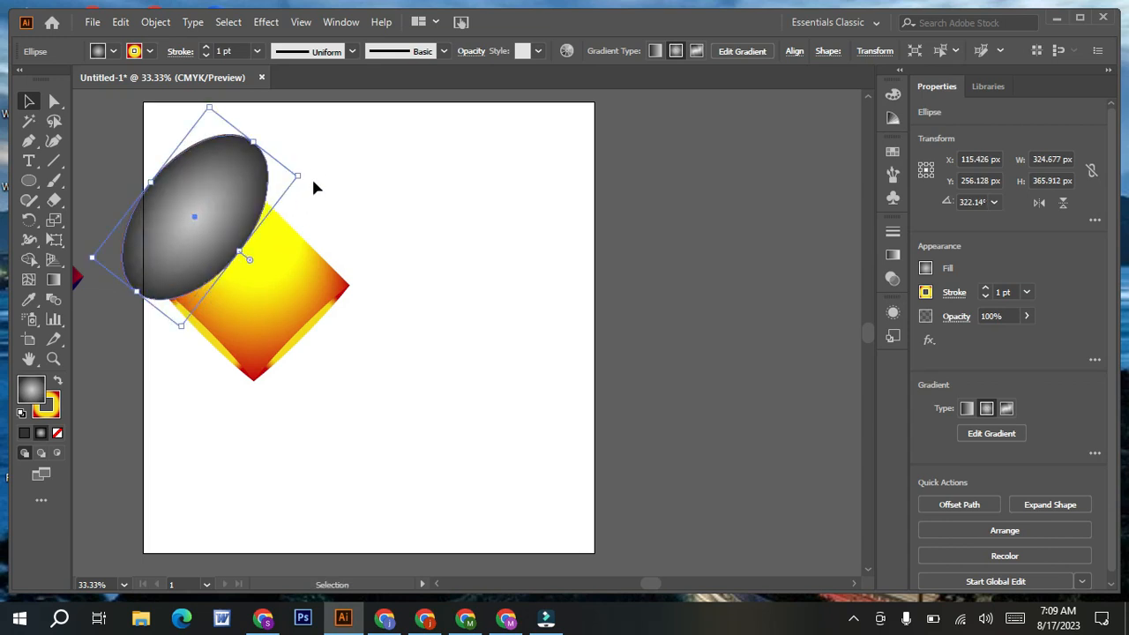
# Step: Set the grey ellipse's blend mode to Screen with 35% opacity, and enlarge it slightly over the diamond
pyautogui.click(892, 279)
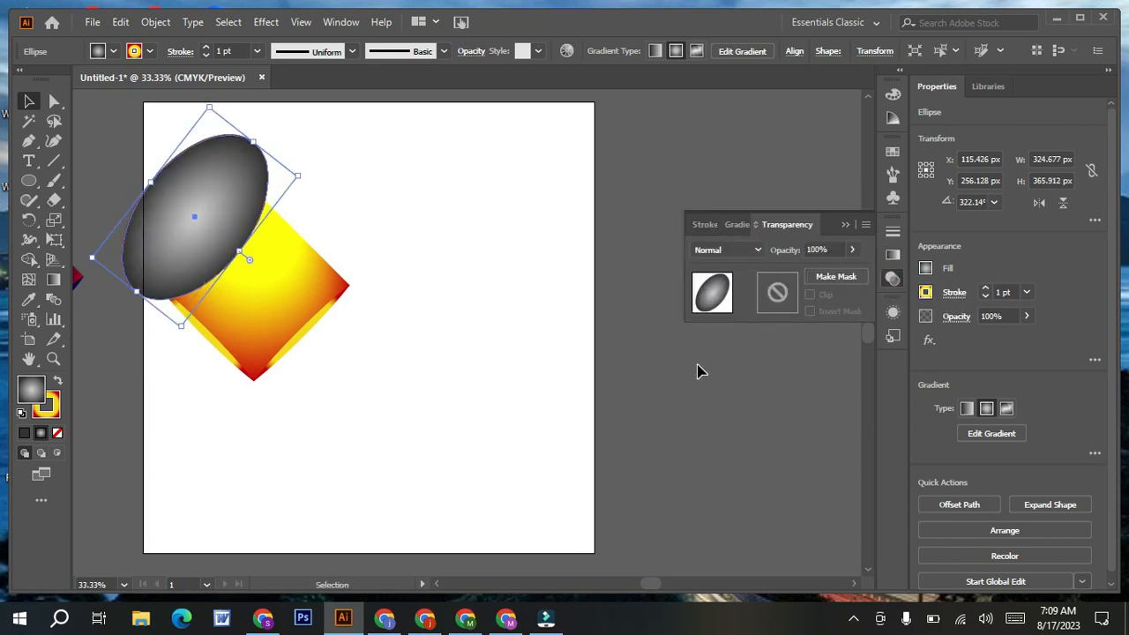
pyautogui.click(754, 249)
pyautogui.click(728, 362)
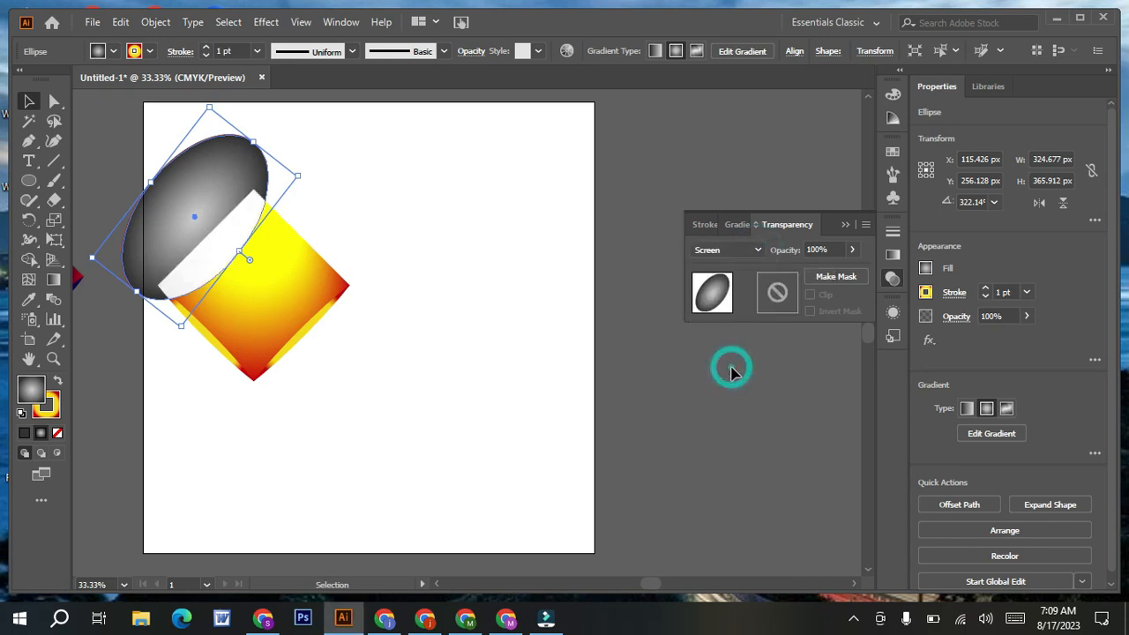
pyautogui.scroll(-20, 829, 249)
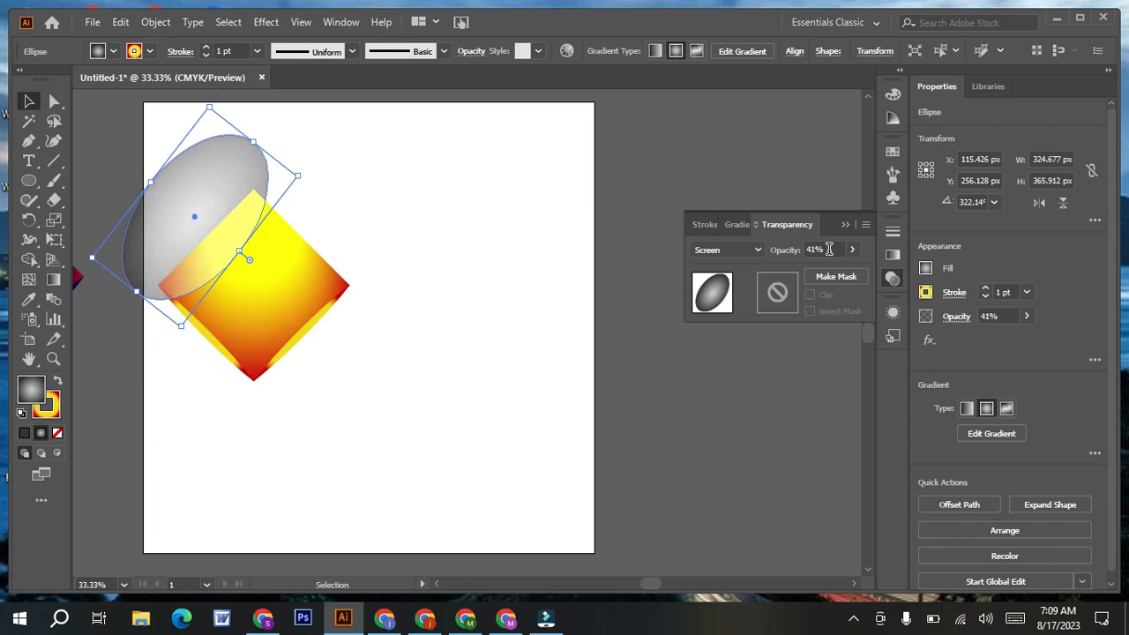
pyautogui.scroll(-1, 829, 250)
pyautogui.moveTo(237, 250); pyautogui.dragTo(242, 253)
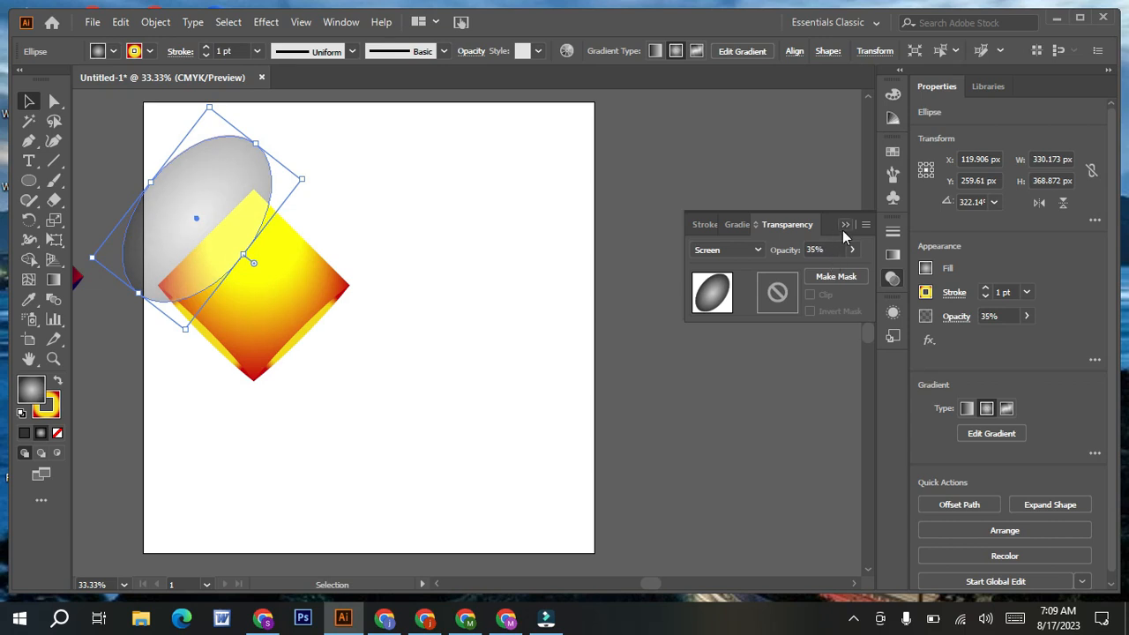
pyautogui.click(844, 226)
pyautogui.click(277, 361)
pyautogui.click(335, 386)
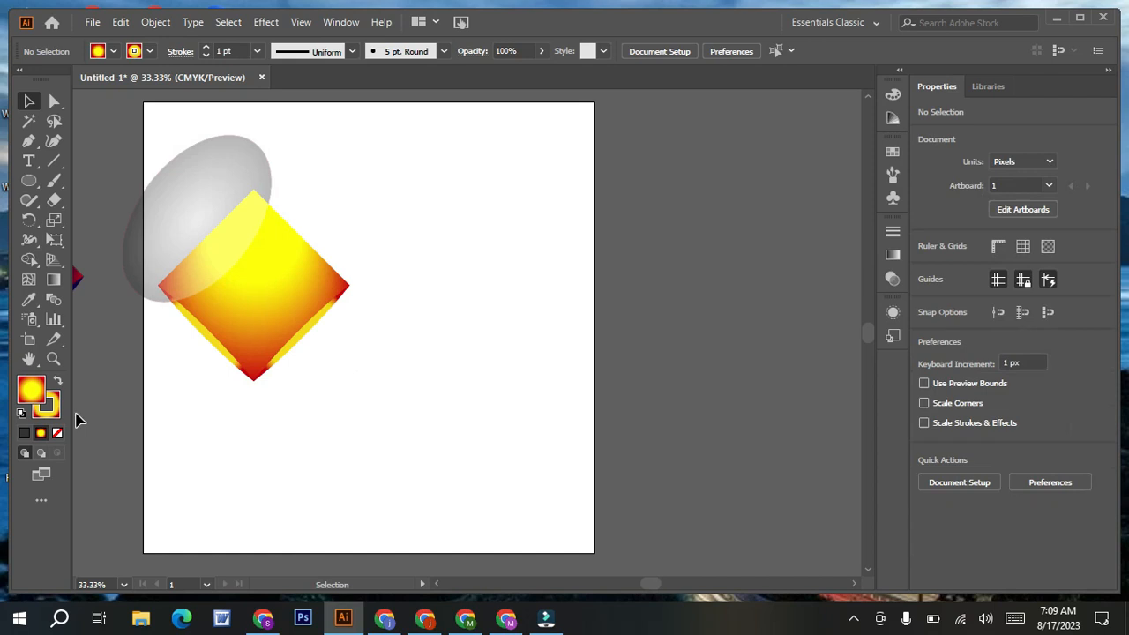
# Step: Draw an ellipse about 335 × 320 px right of the diamond and make its gradient fill start with black at 0%
pyautogui.click(30, 180)
pyautogui.moveTo(428, 254); pyautogui.dragTo(577, 401)
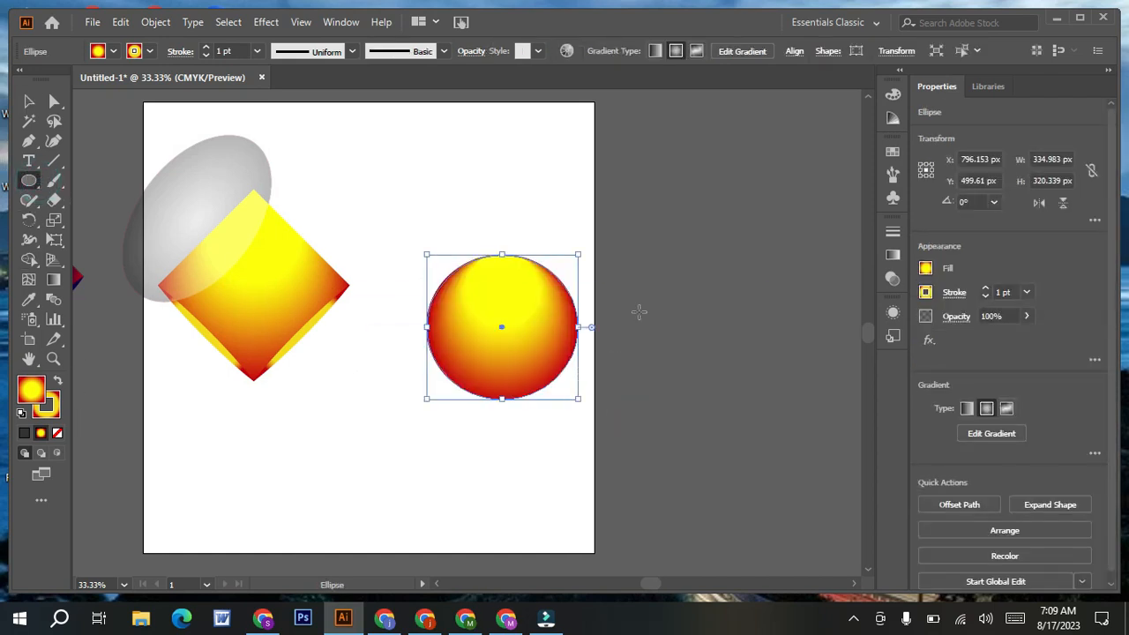
pyautogui.click(892, 255)
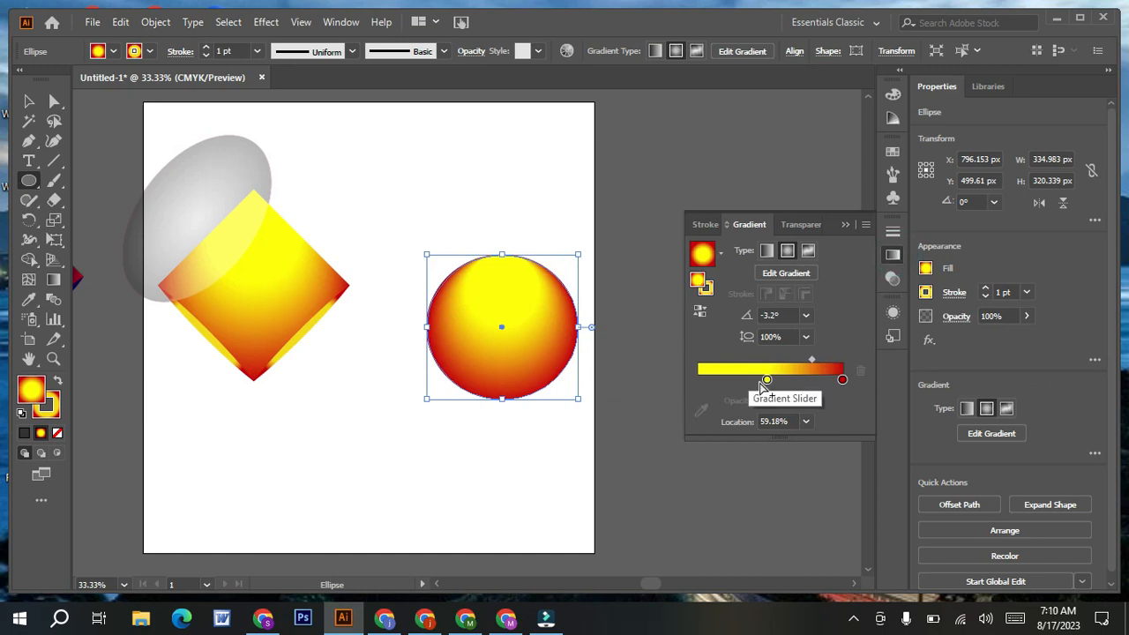
pyautogui.moveTo(767, 381); pyautogui.dragTo(692, 385)
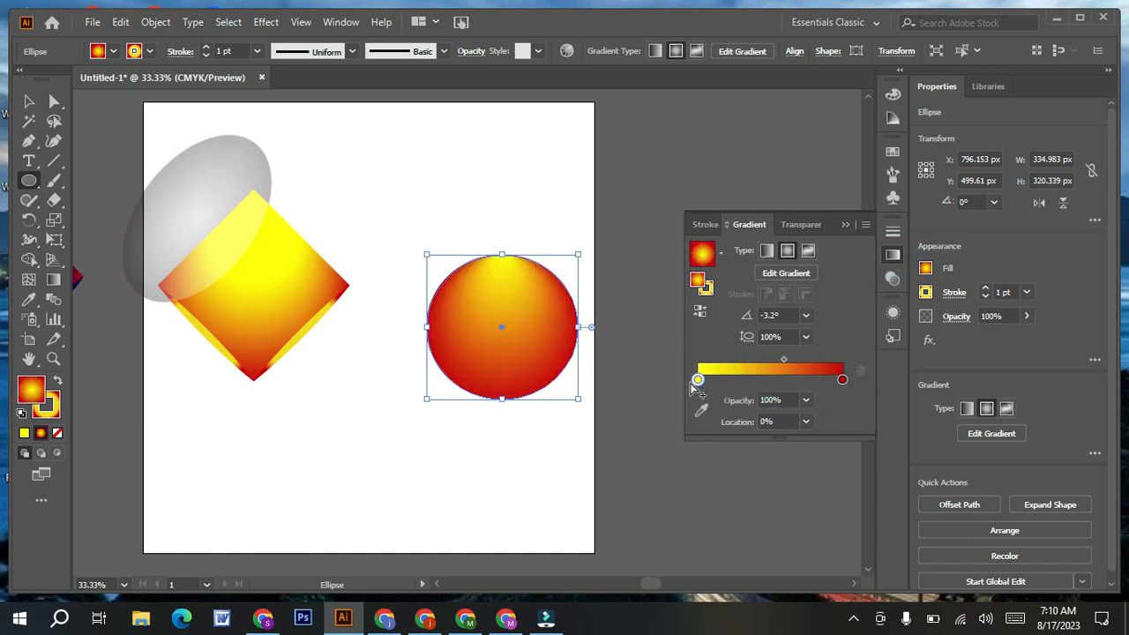
pyautogui.doubleClick(697, 380)
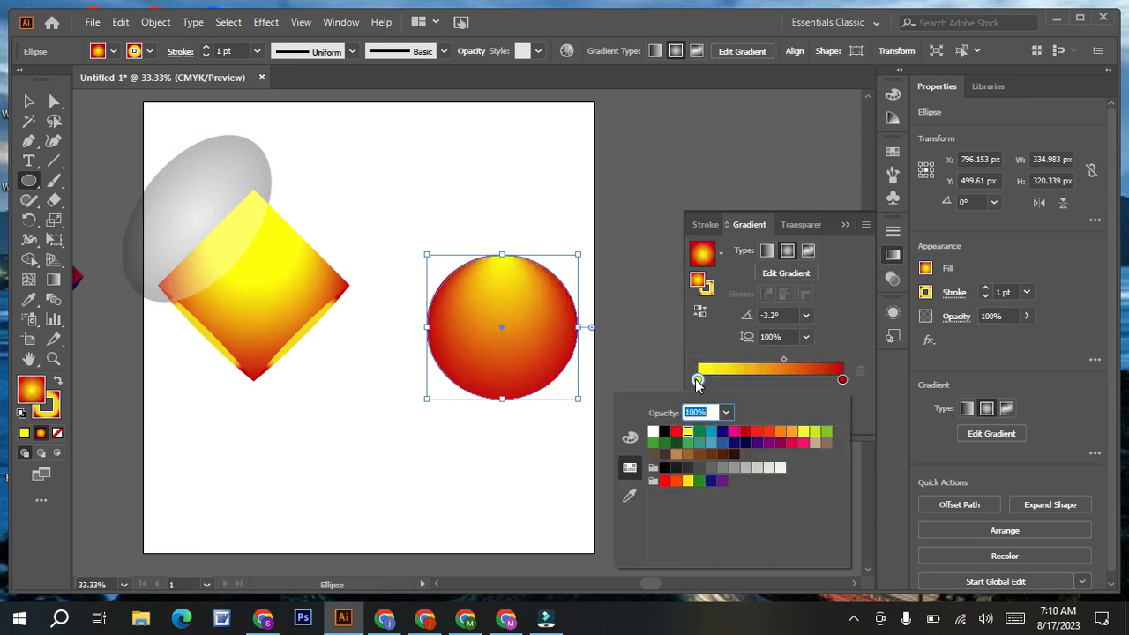
pyautogui.click(666, 469)
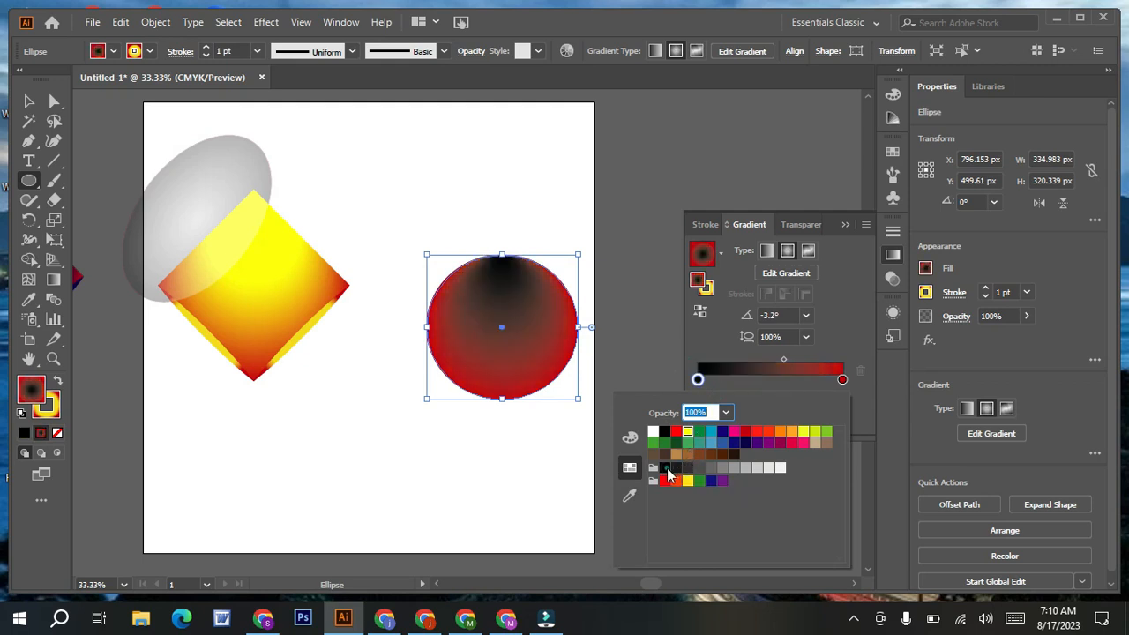
# Step: Set the opacity of the red end stop in the new ellipse's fill gradient to 0%
pyautogui.click(842, 379)
pyautogui.doubleClick(842, 379)
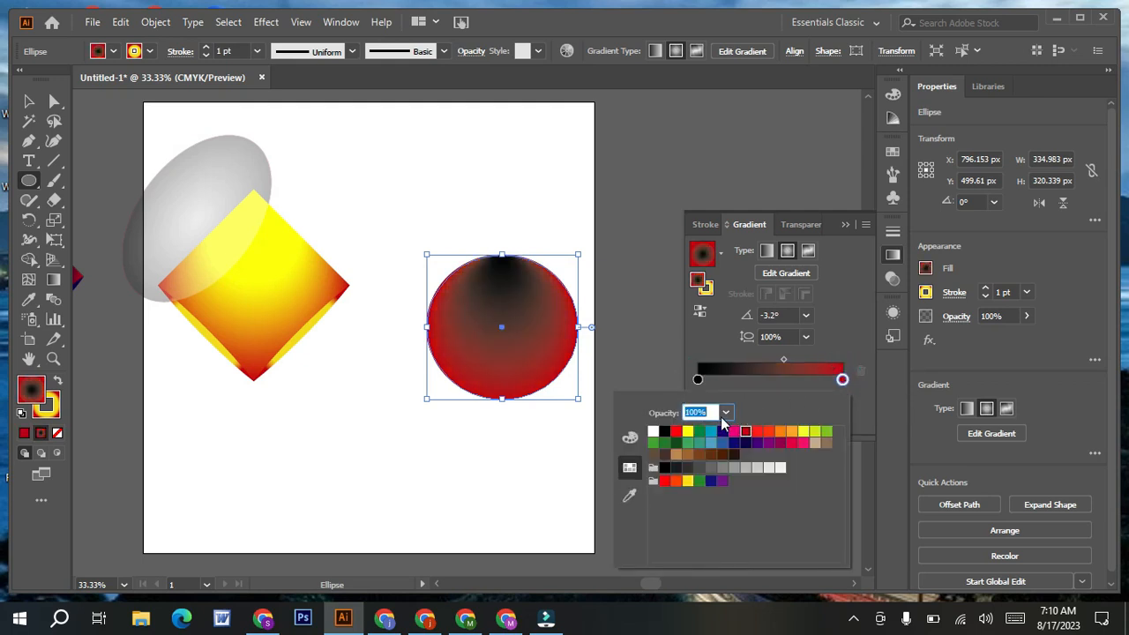
pyautogui.click(725, 412)
pyautogui.click(743, 214)
pyautogui.click(843, 381)
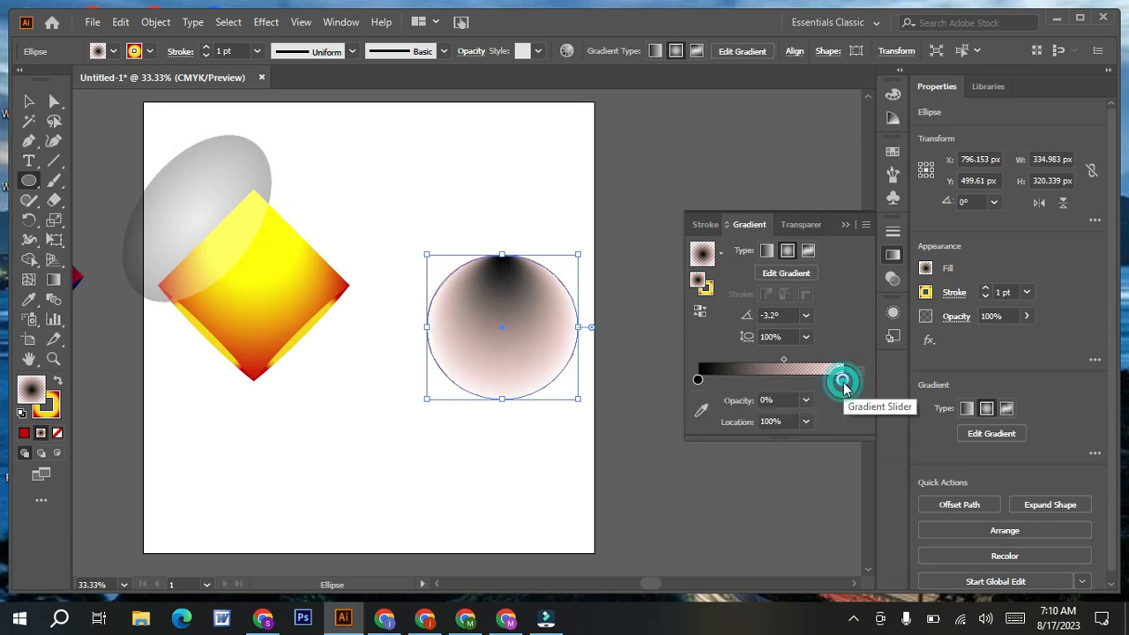
# Step: Change the ellipse's stroke gradient to run from black to a red end stop with 0% opacity
pyautogui.click(706, 289)
pyautogui.moveTo(805, 379); pyautogui.dragTo(698, 379)
pyautogui.doubleClick(697, 379)
pyautogui.click(666, 432)
pyautogui.click(842, 379)
pyautogui.doubleClick(842, 379)
pyautogui.click(725, 412)
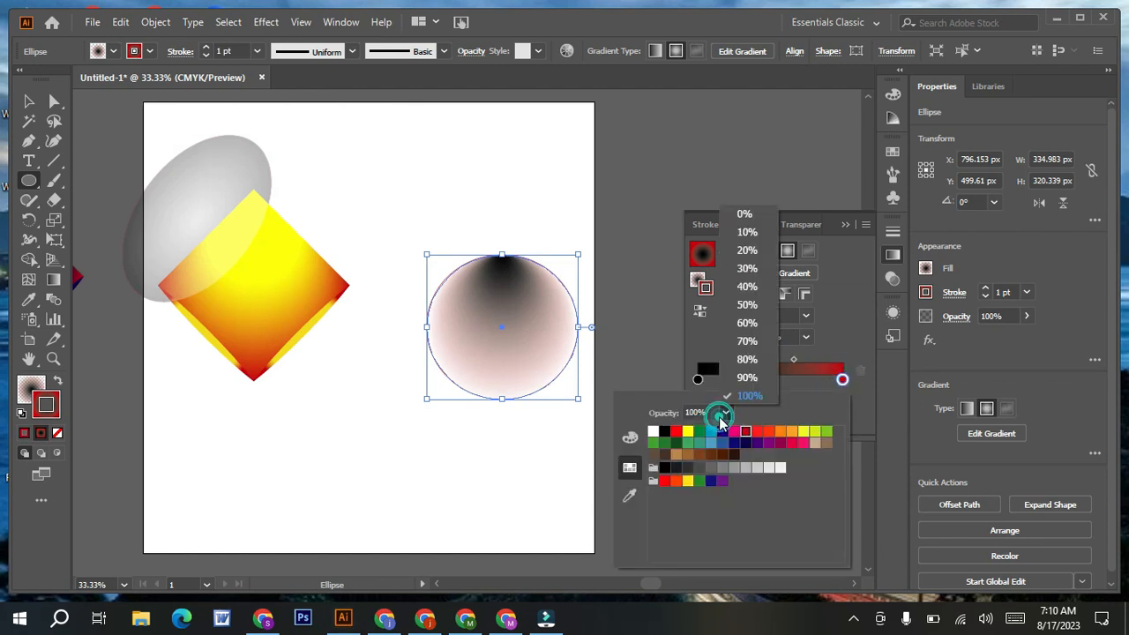
pyautogui.click(747, 209)
# Step: Make the fill gradient's transparent end stop white, recentre the radial gradient, and shift its midpoint slightly toward the black stop
pyautogui.click(652, 431)
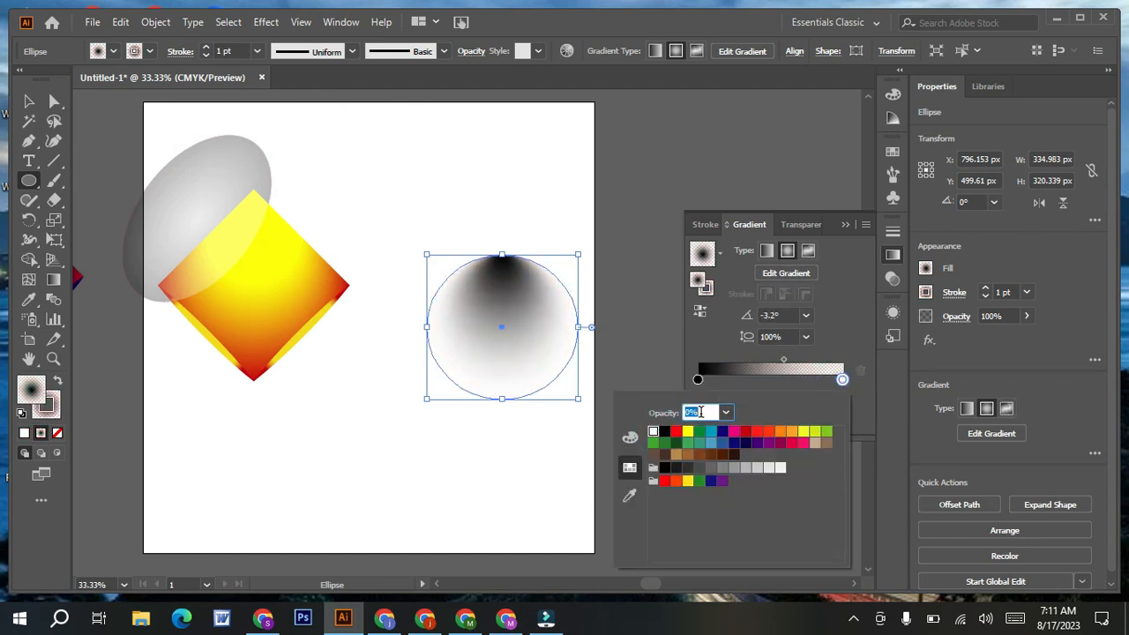
pyautogui.click(663, 367)
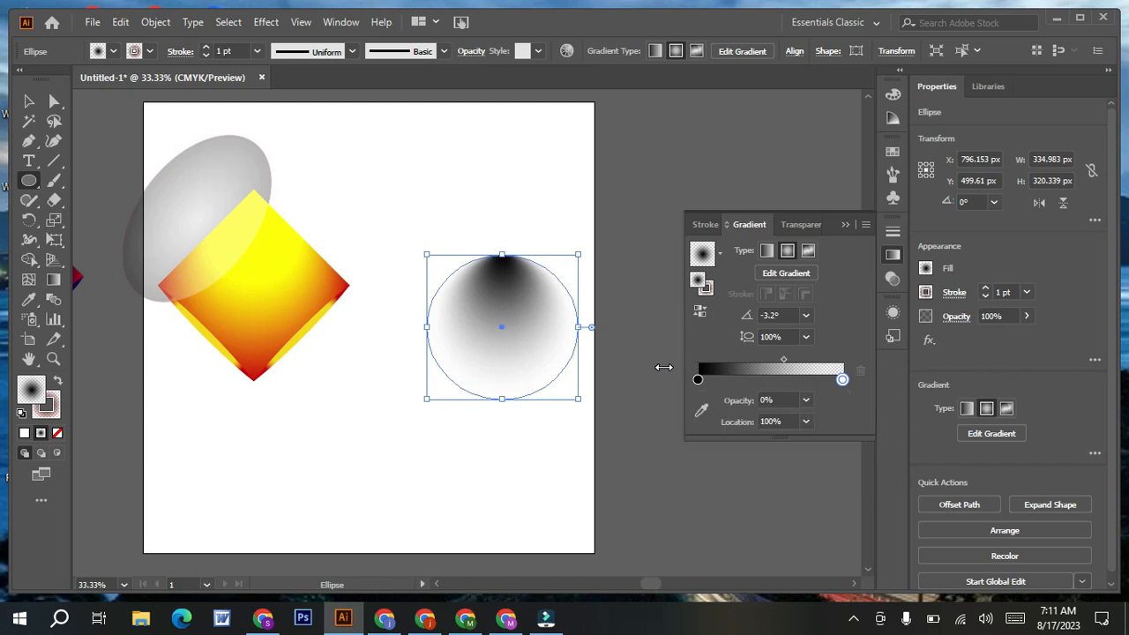
pyautogui.click(766, 251)
pyautogui.click(788, 250)
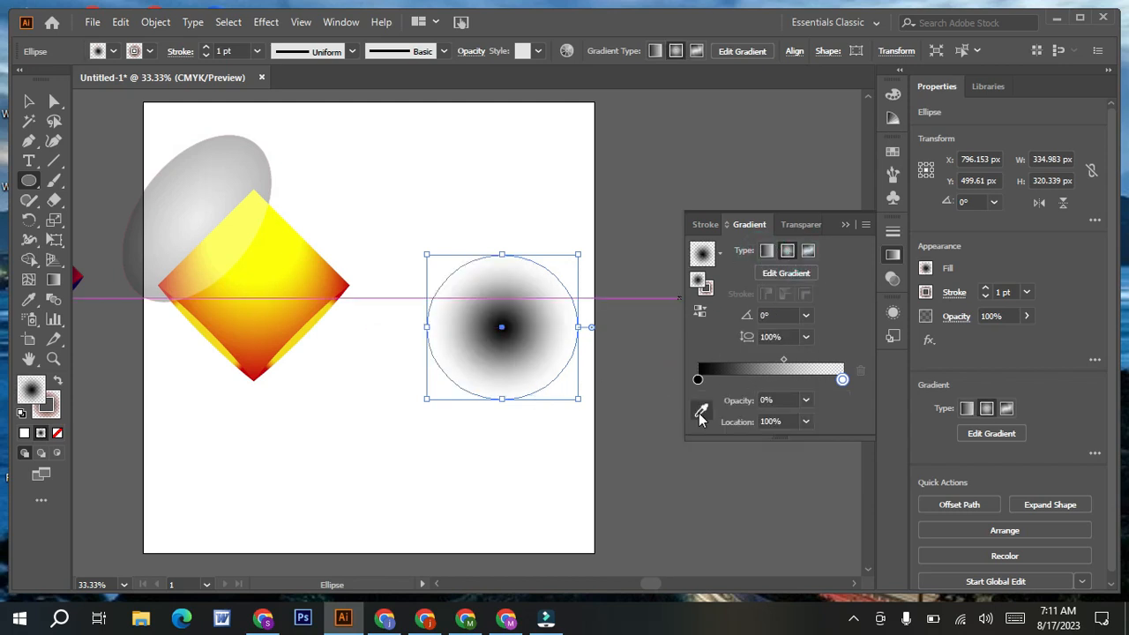
pyautogui.moveTo(783, 359)
pyautogui.mouseDown()
pyautogui.moveTo(751, 361)
pyautogui.moveTo(768, 365)
pyautogui.mouseUp()
pyautogui.click(838, 226)
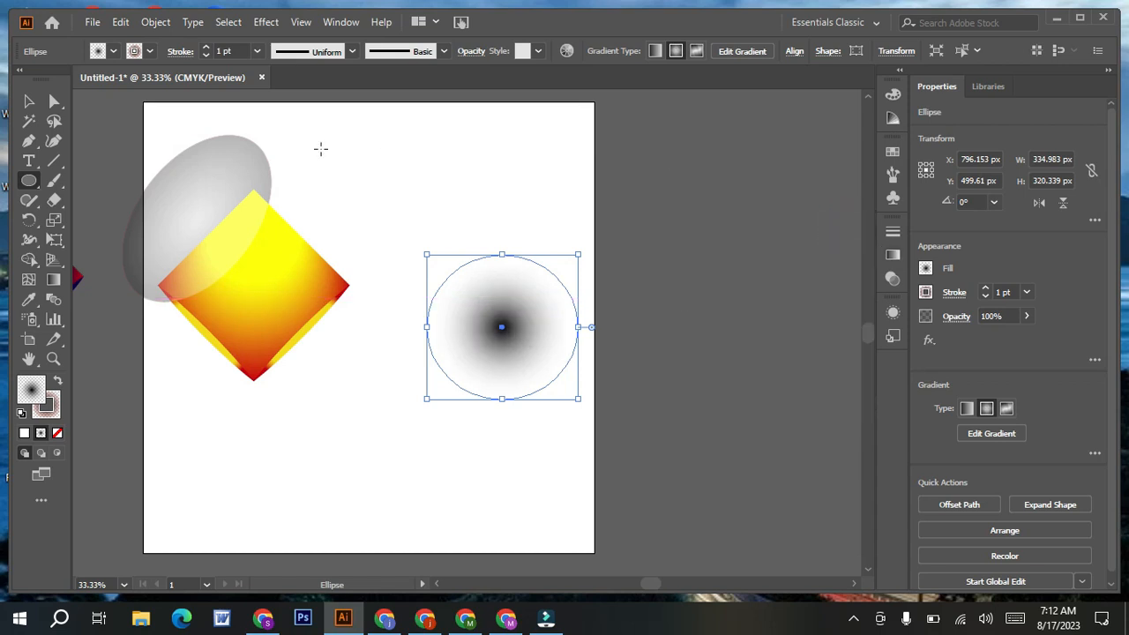
# Step: Remove the stroke from the black gradient ellipse and squeeze it to about 44 px wide
pyautogui.click(135, 51)
pyautogui.click(10, 79)
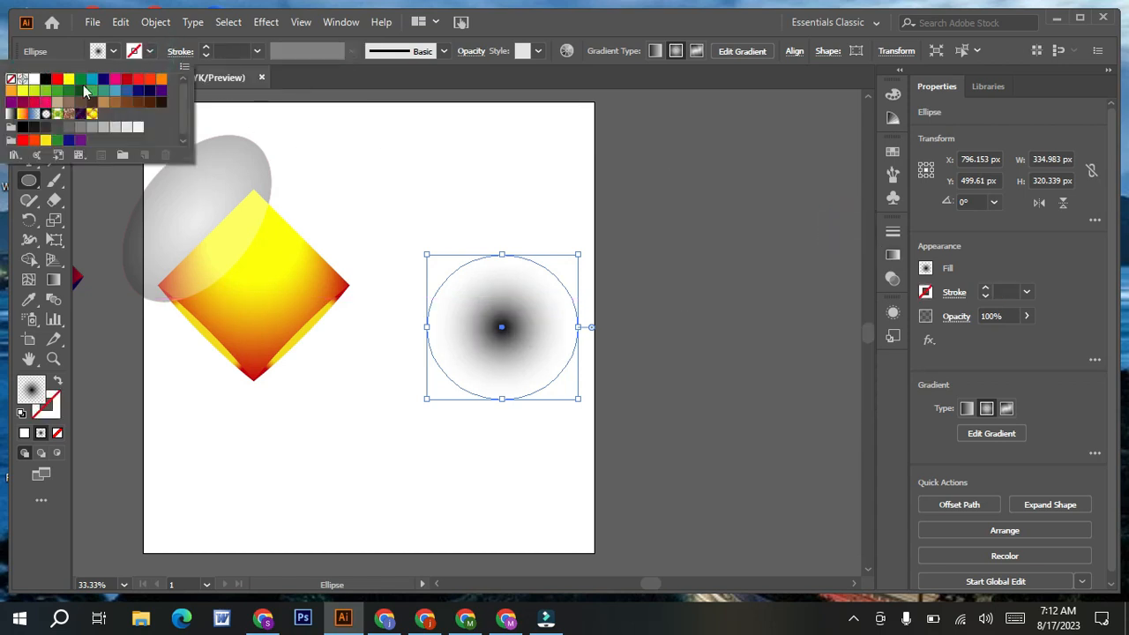
pyautogui.click(384, 422)
pyautogui.moveTo(426, 331); pyautogui.dragTo(559, 341)
# Step: Move the slim ellipse left and add three rotated copies about its centre to form an eight-rayed star
pyautogui.moveTo(574, 300); pyautogui.dragTo(466, 304)
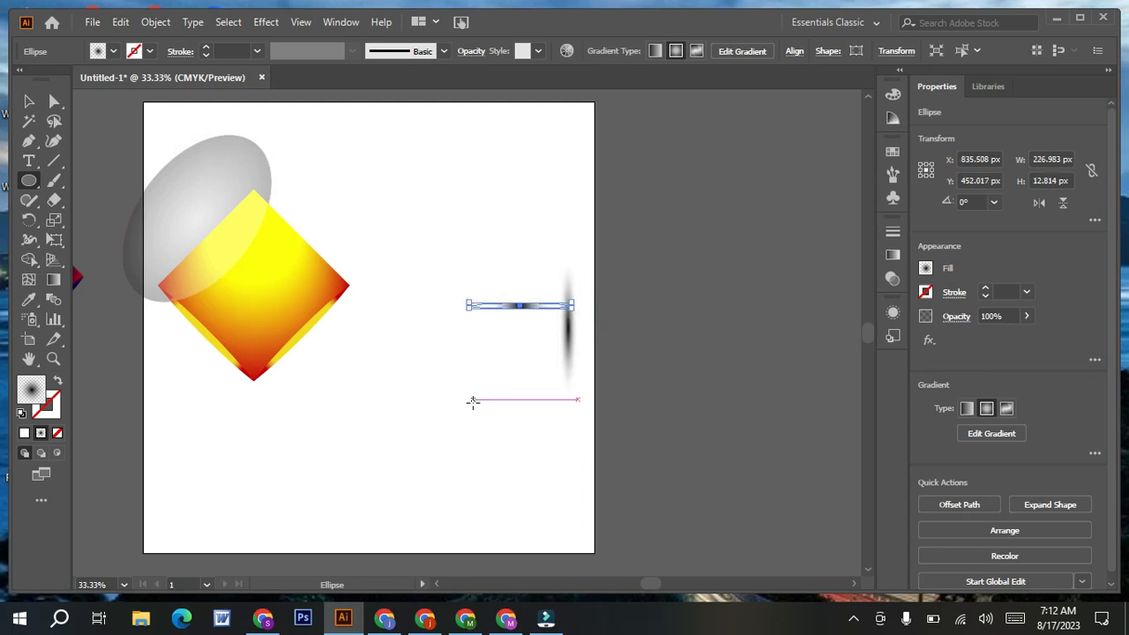
pyautogui.hotkey('ctrl', 'z')
pyautogui.click(28, 102)
pyautogui.moveTo(574, 373); pyautogui.dragTo(490, 362)
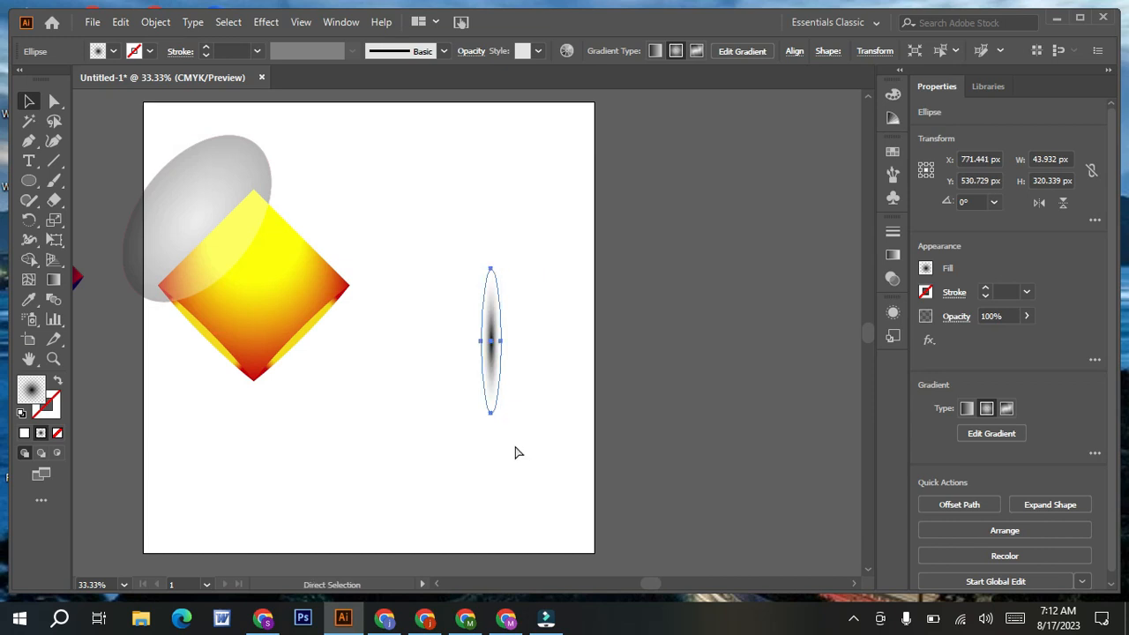
pyautogui.scroll(1, 534, 420)
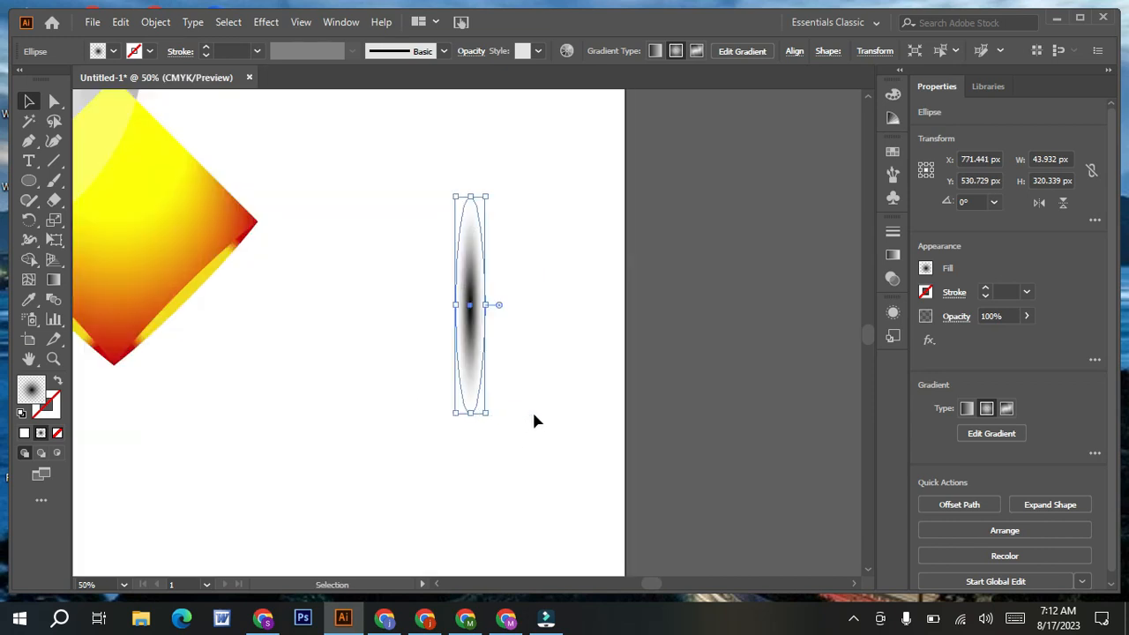
pyautogui.moveTo(486, 418); pyautogui.dragTo(577, 304)
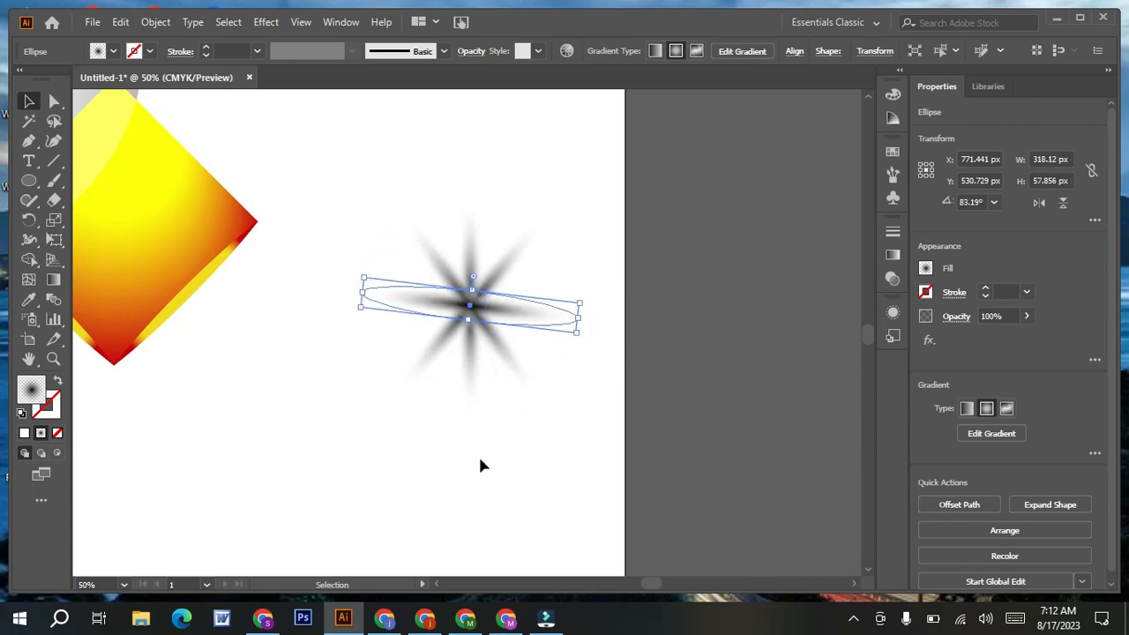
# Step: Enlarge the two diagonal ellipses of the star together from their centre to about 265 × 330 px overall
pyautogui.click(498, 264)
pyautogui.keyDown('shift'); pyautogui.click(507, 366); pyautogui.keyUp('shift')
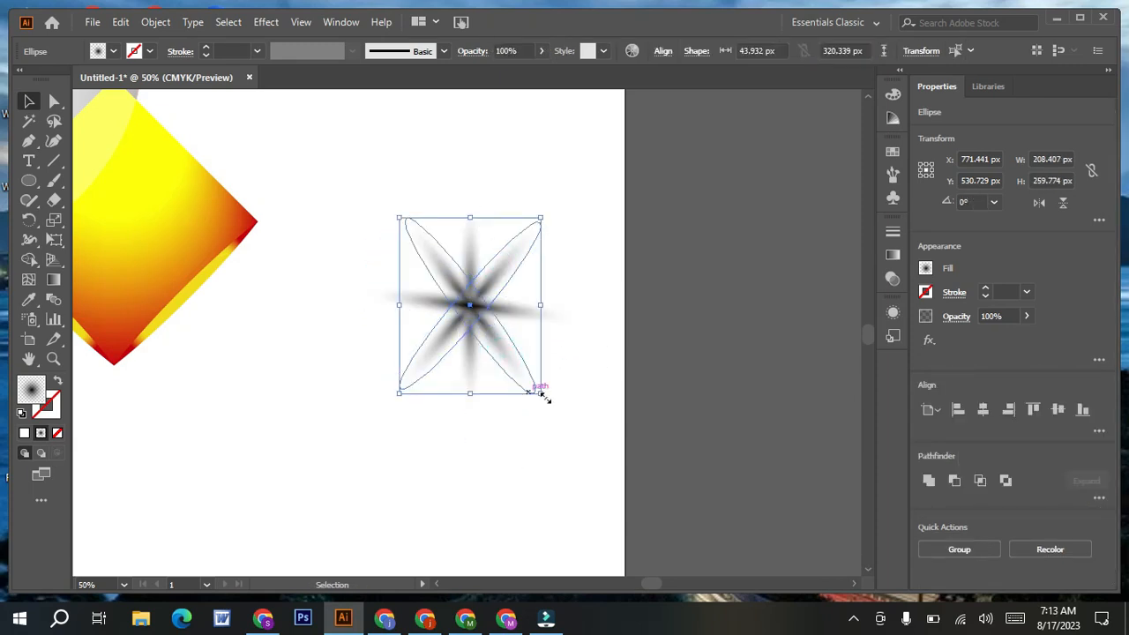
pyautogui.moveTo(540, 396); pyautogui.dragTo(559, 421)
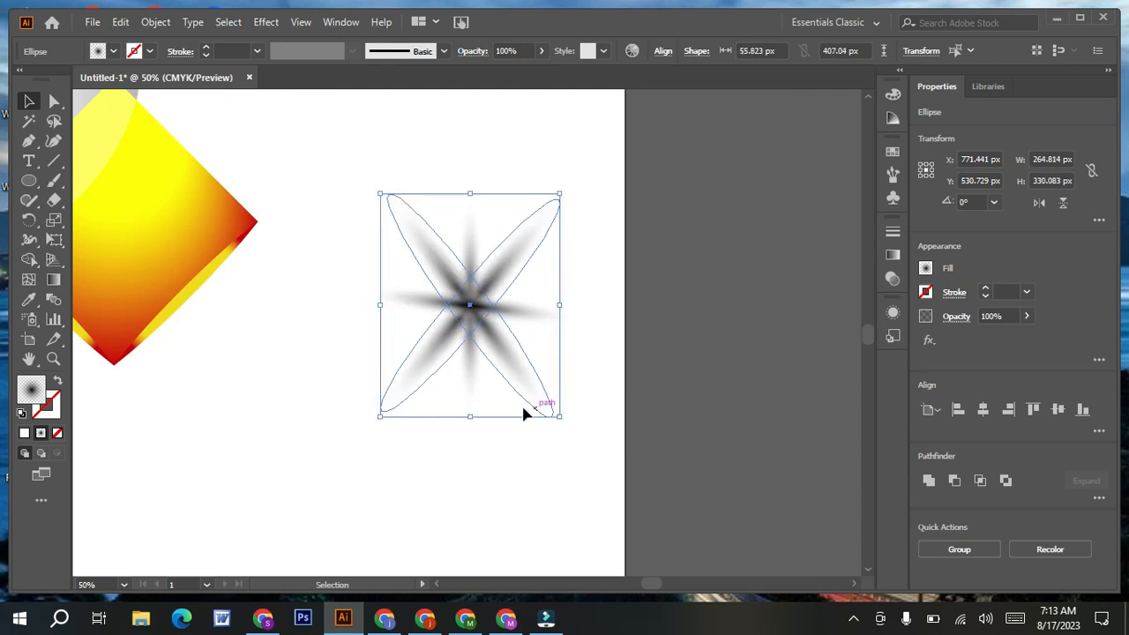
# Step: Group all four crossing ellipses of the star
pyautogui.click(495, 477)
pyautogui.moveTo(428, 202); pyautogui.dragTo(486, 347)
pyautogui.rightClick(480, 346)
pyautogui.click(504, 357)
# Step: Place the star group on the diamond's bottom corner and scale it down to about 232 × 240 px
pyautogui.scroll(-1, 615, 350)
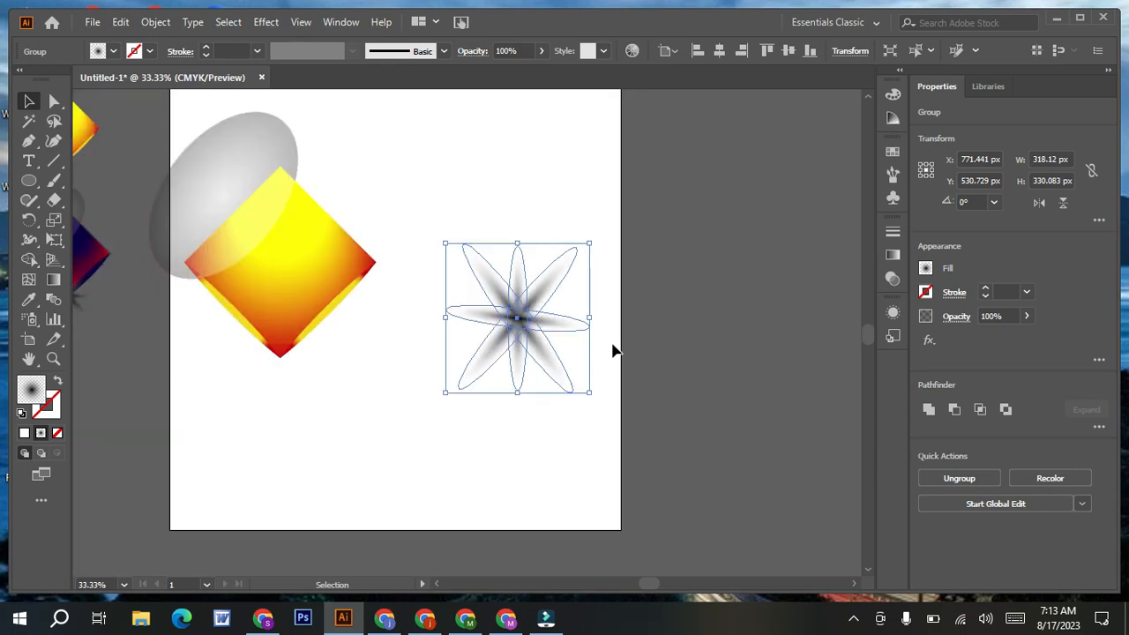
pyautogui.moveTo(518, 319); pyautogui.dragTo(282, 350)
pyautogui.click(359, 415)
pyautogui.click(284, 353)
pyautogui.moveTo(353, 426); pyautogui.dragTo(328, 399)
pyautogui.click(378, 416)
pyautogui.click(298, 379)
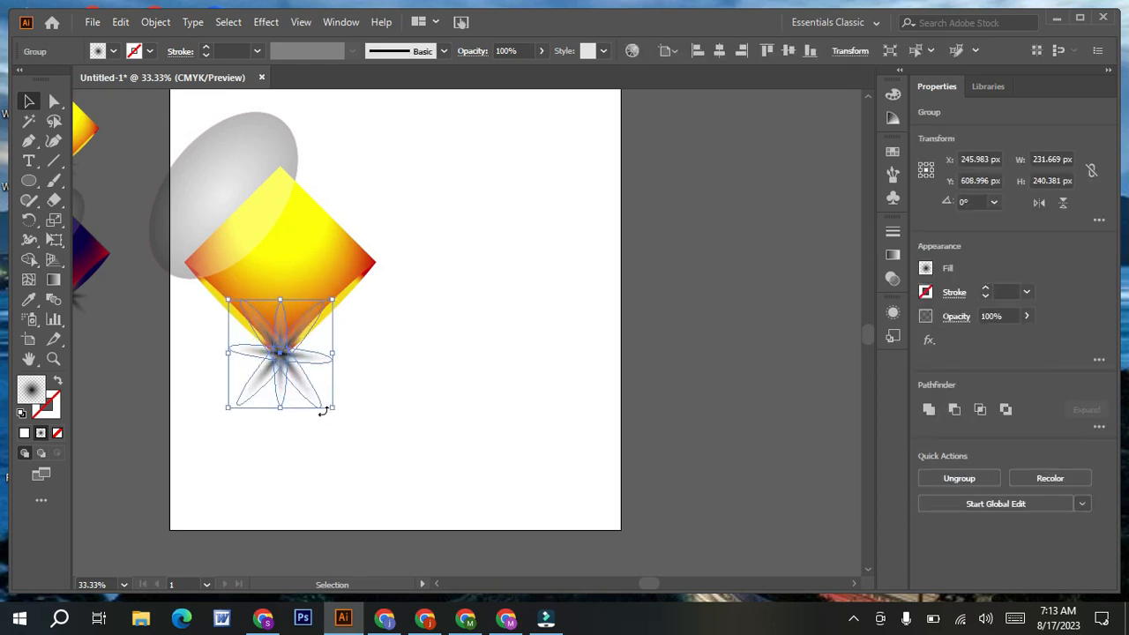
pyautogui.click(335, 499)
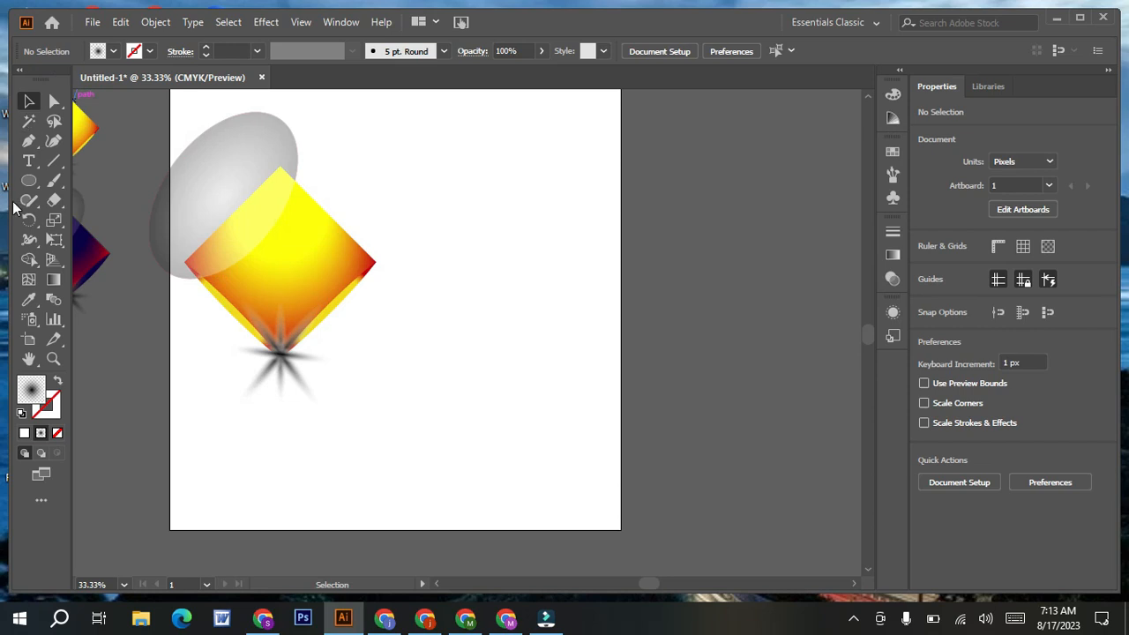
# Step: Draw a circle about 230 px wide to the right of the diamond and give it a yellow-to-red gradient with the red stop at 100% opacity
pyautogui.click(28, 180)
pyautogui.moveTo(458, 273); pyautogui.dragTo(506, 325)
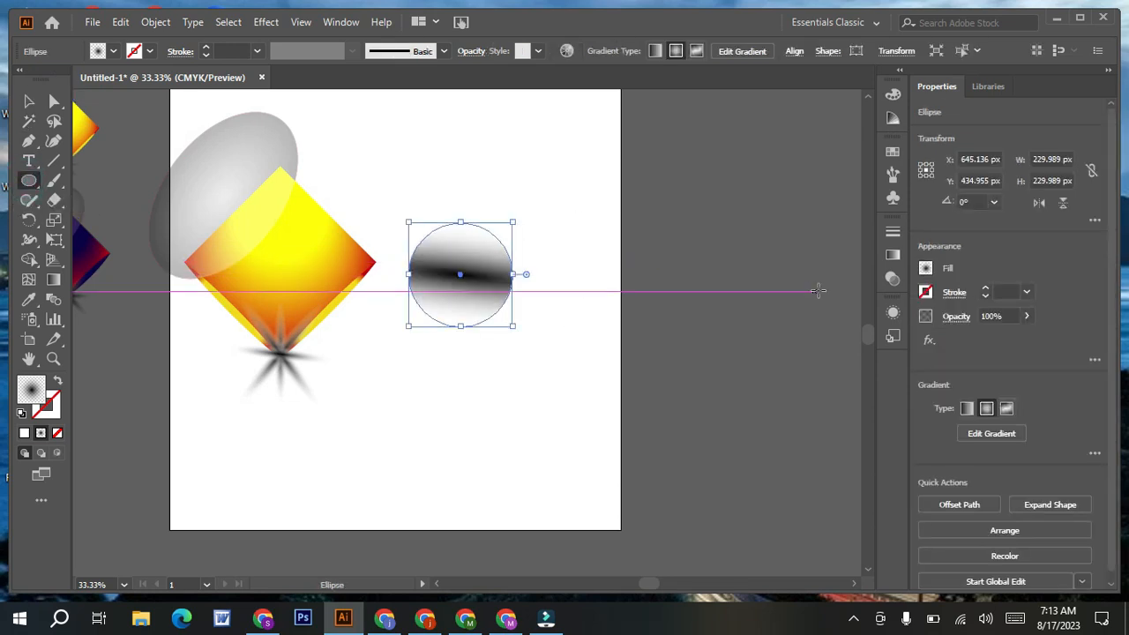
pyautogui.click(892, 254)
pyautogui.doubleClick(698, 380)
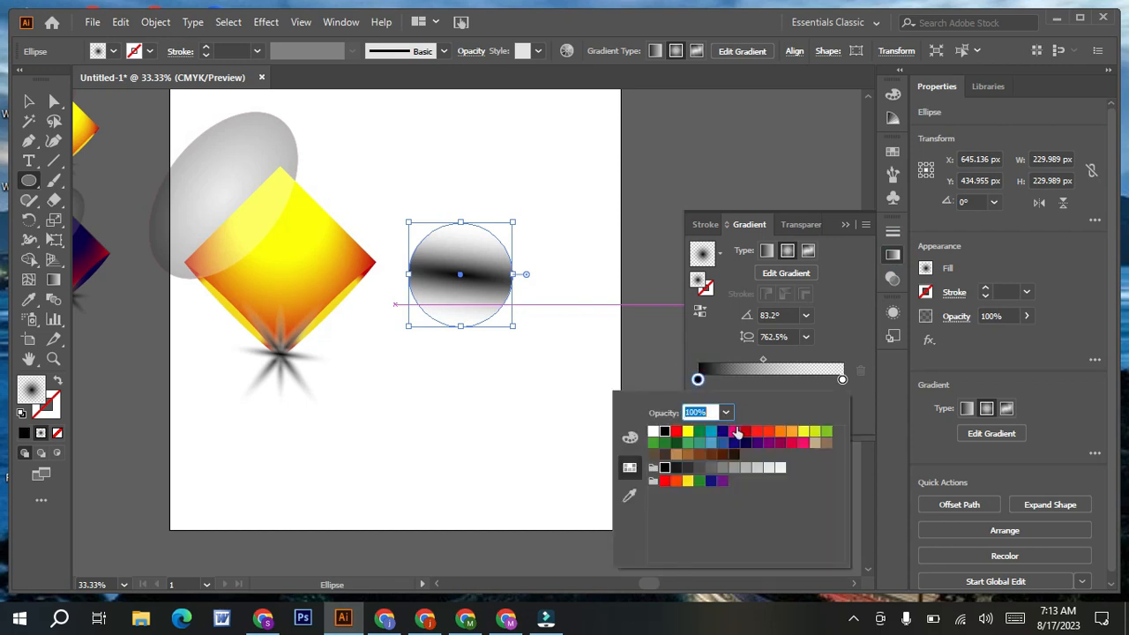
pyautogui.click(687, 432)
pyautogui.doubleClick(842, 380)
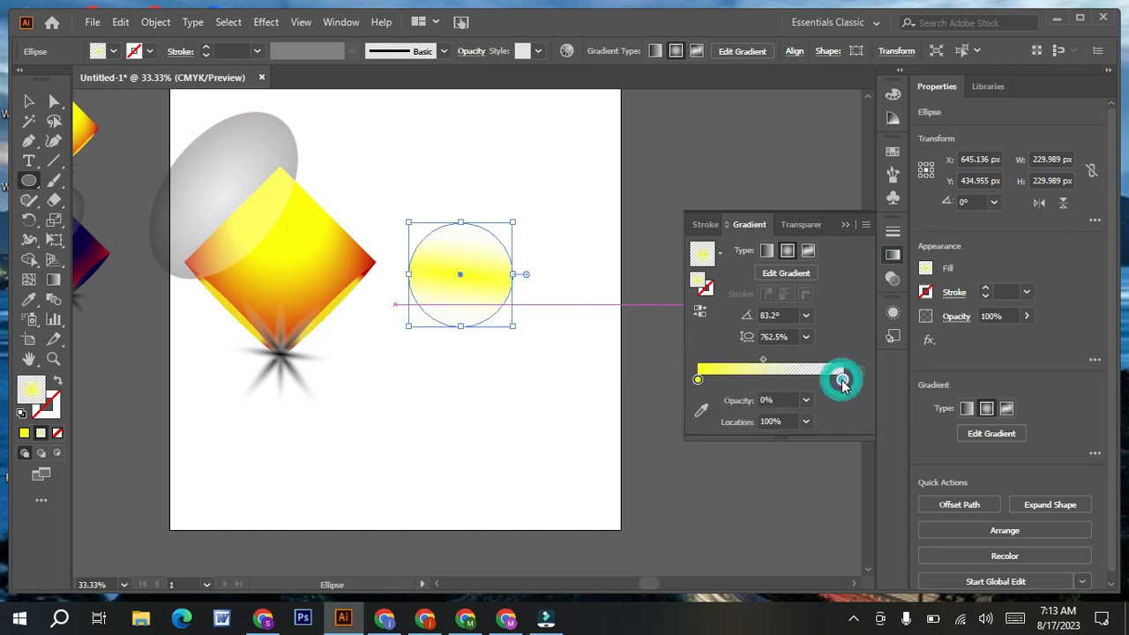
pyautogui.click(725, 412)
pyautogui.click(745, 374)
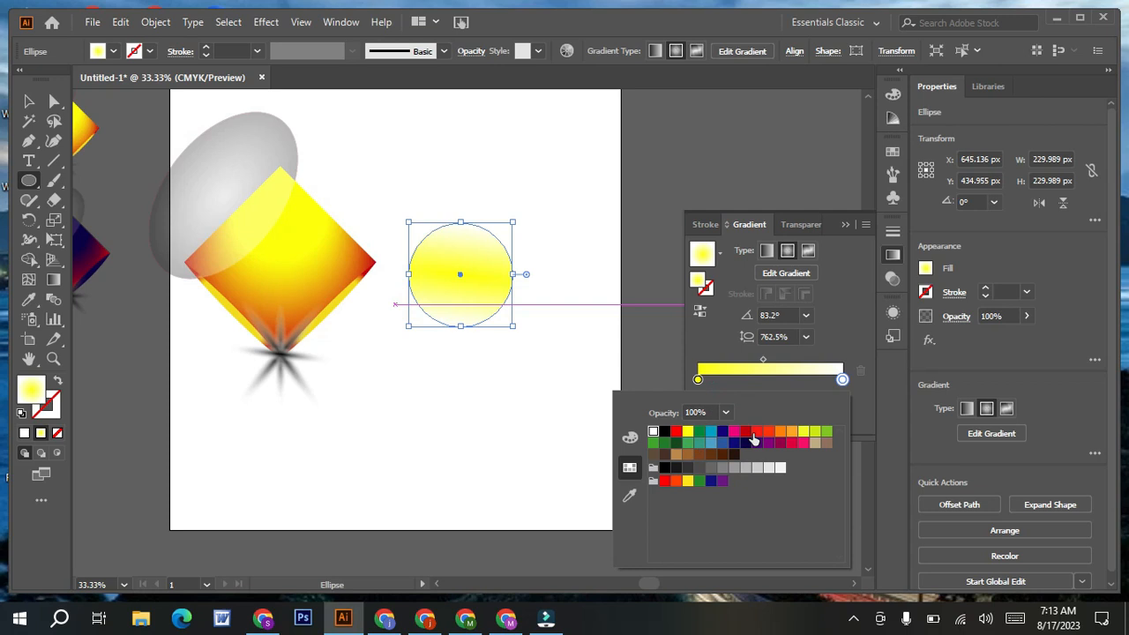
pyautogui.click(756, 431)
# Step: Reset the circle's gradient to an even radial blend and shift its midpoint to about 76%
pyautogui.click(764, 251)
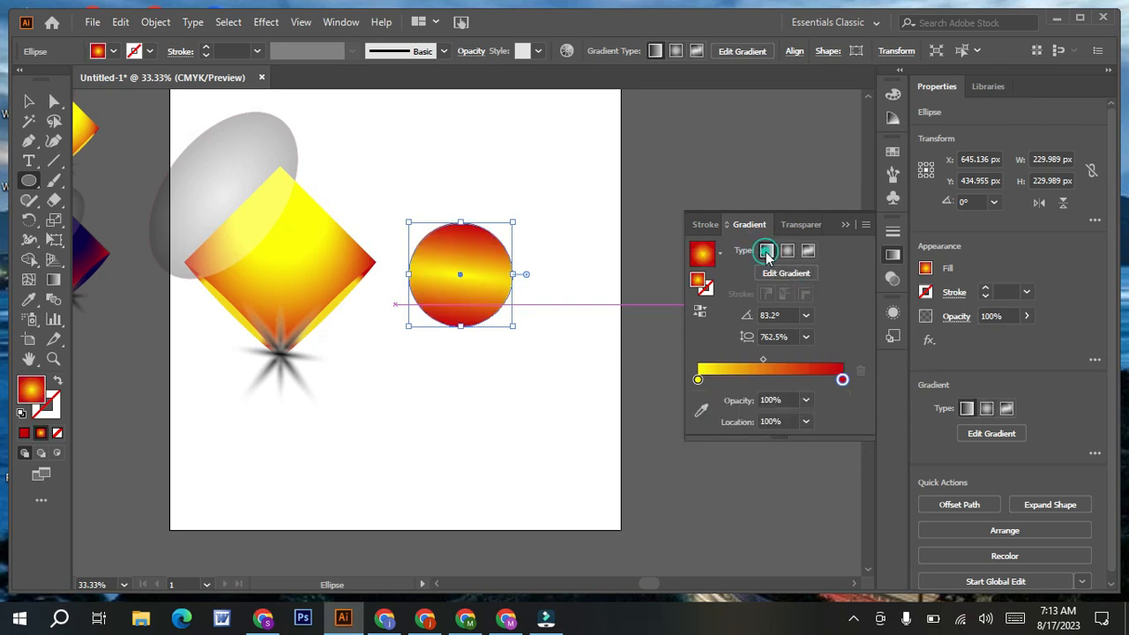
pyautogui.click(786, 251)
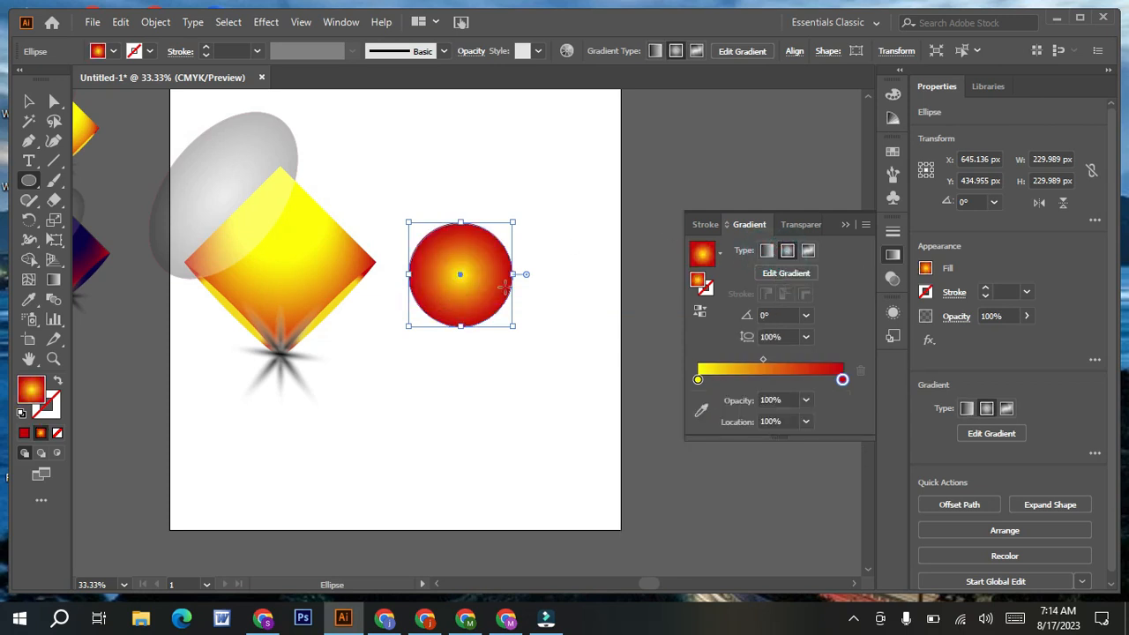
pyautogui.click(54, 279)
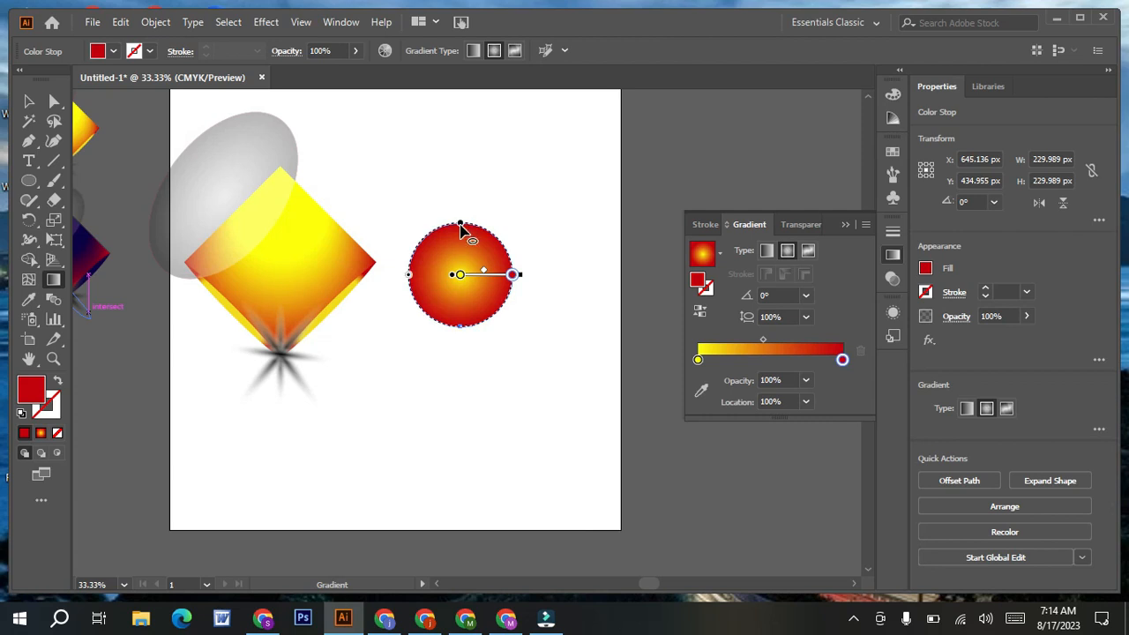
pyautogui.moveTo(763, 340); pyautogui.dragTo(808, 342)
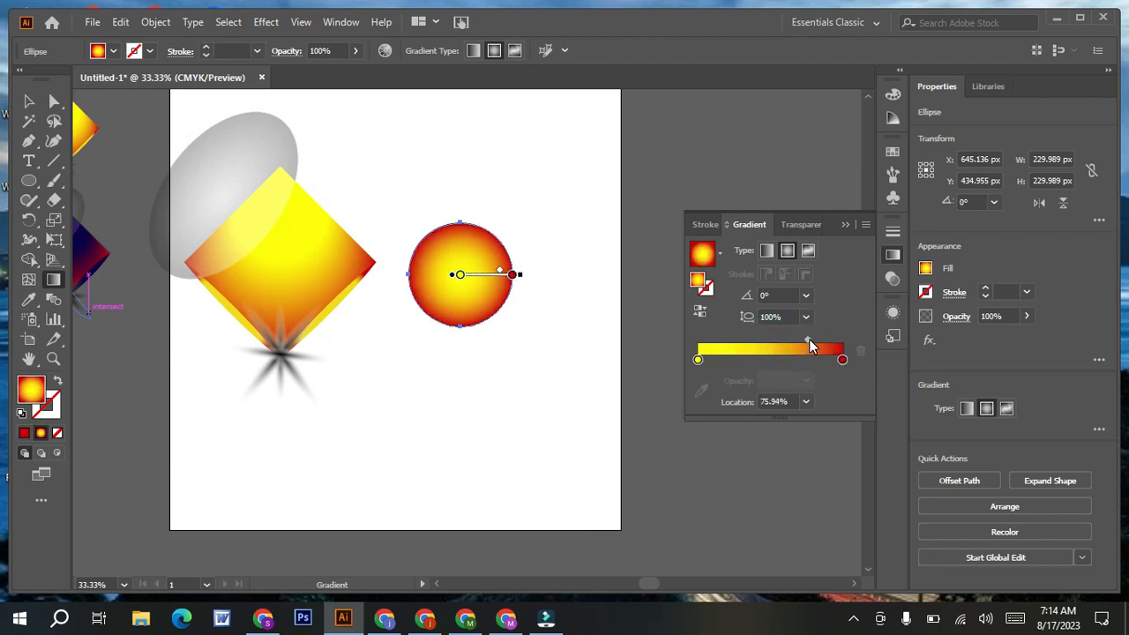
# Step: Add a smaller concentric copy inside the gradient circle and group both circles as a button
pyautogui.click(29, 101)
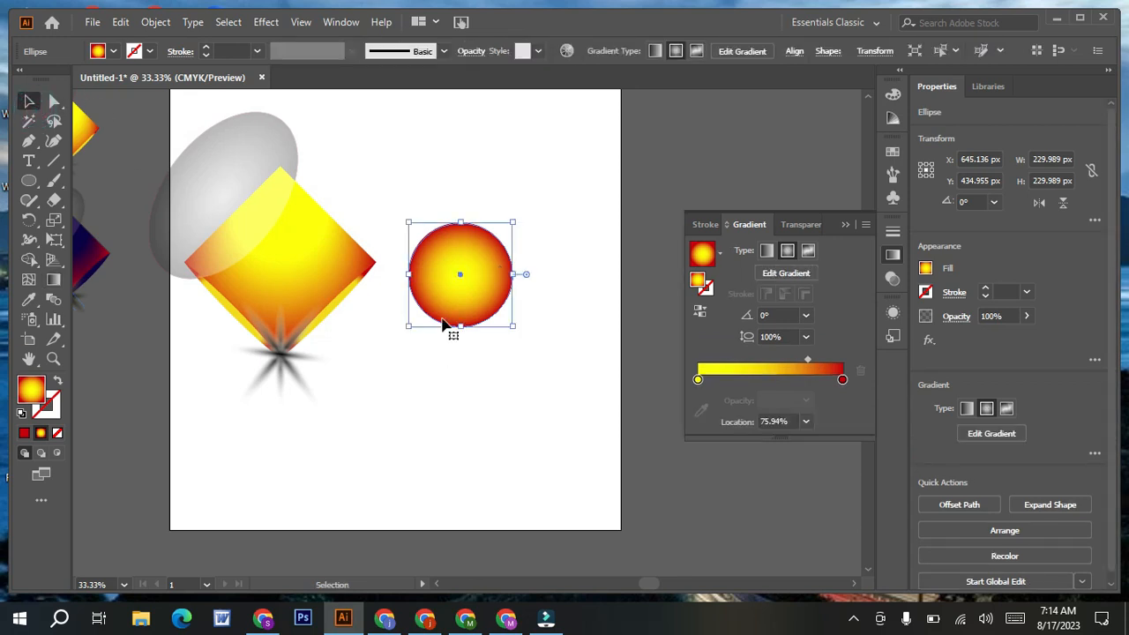
pyautogui.moveTo(513, 325)
pyautogui.mouseDown()
pyautogui.moveTo(501, 308)
pyautogui.moveTo(507, 328)
pyautogui.mouseUp()
pyautogui.click(420, 207)
pyautogui.moveTo(421, 207); pyautogui.dragTo(490, 380)
pyautogui.rightClick(462, 256)
pyautogui.click(498, 360)
pyautogui.click(565, 273)
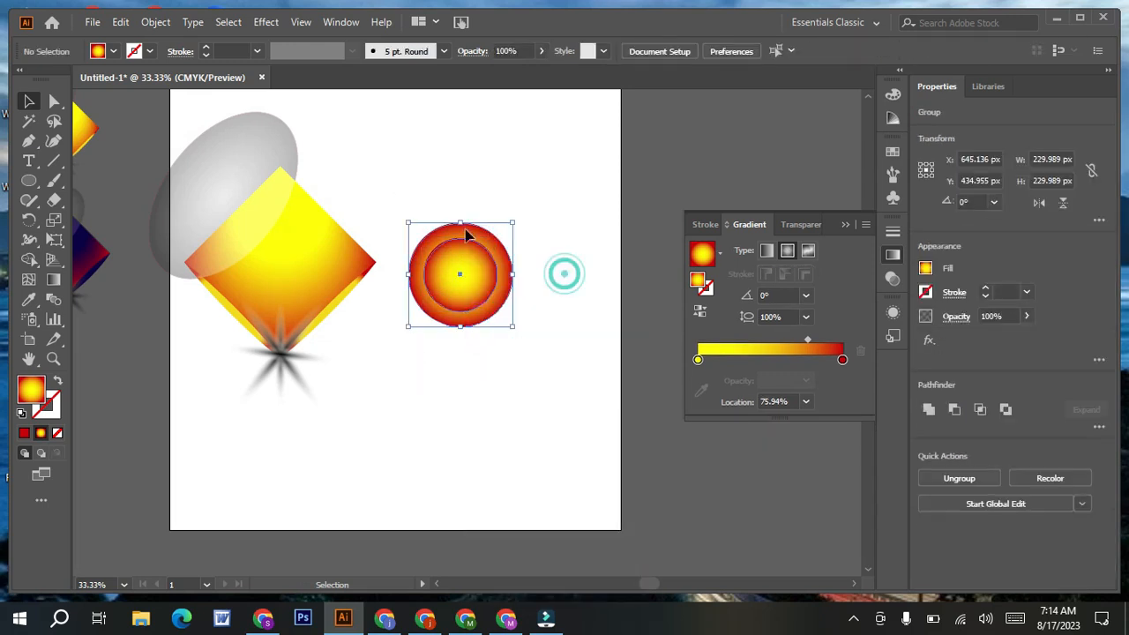
# Step: Scale the button group down to about 47 px and centre it on the star at the diamond's bottom corner
pyautogui.click(499, 314)
pyautogui.moveTo(510, 326); pyautogui.dragTo(287, 358)
pyautogui.click(502, 337)
pyautogui.click(307, 422)
pyautogui.click(280, 354)
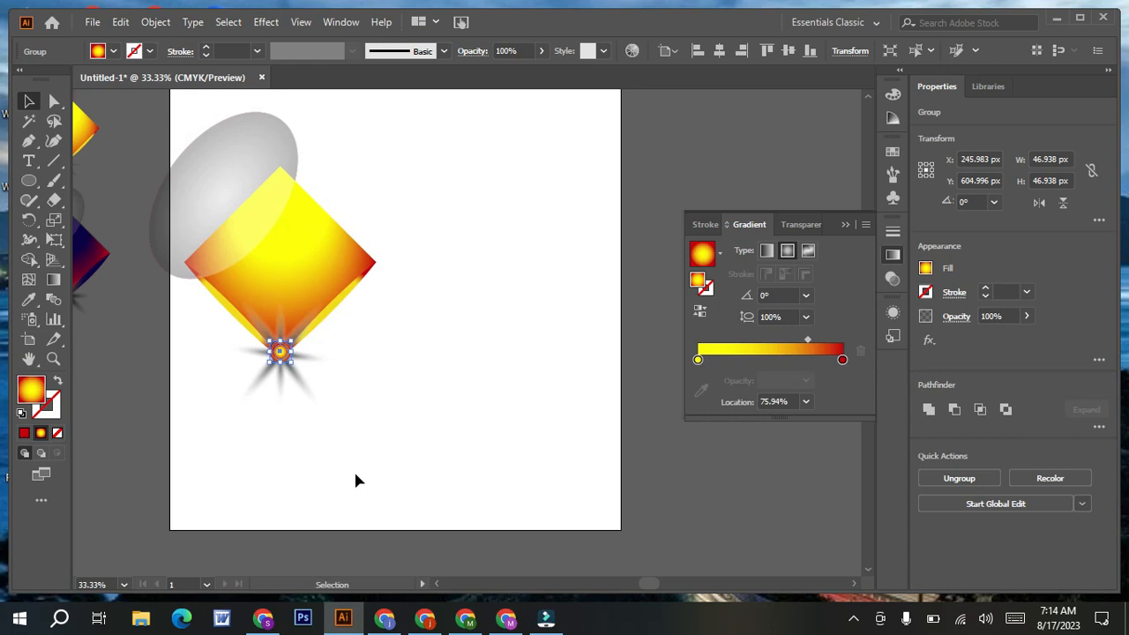
pyautogui.click(355, 479)
pyautogui.click(281, 354)
pyautogui.click(336, 482)
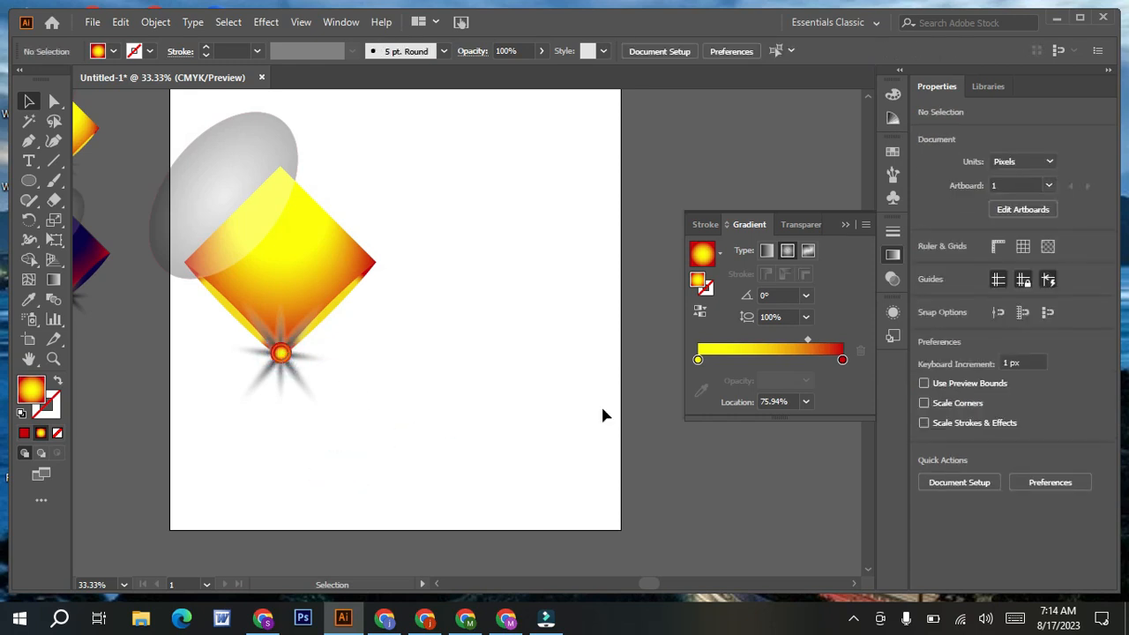
# Step: Group the diamond, highlight ellipse, star shadow and button into one tile
pyautogui.moveTo(170, 99); pyautogui.dragTo(295, 313)
pyautogui.rightClick(295, 313)
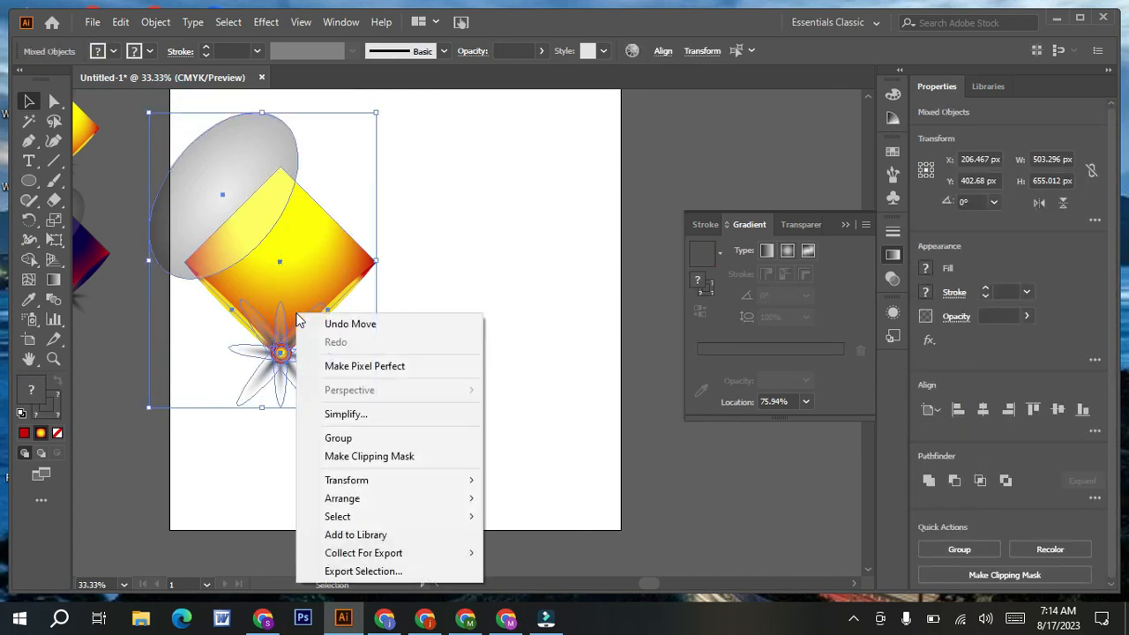
pyautogui.click(340, 435)
# Step: Scale the tile group to about 185 × 241 px and place it in the artboard's upper-left area
pyautogui.moveTo(378, 412); pyautogui.dragTo(794, 263)
pyautogui.scroll(1, 333, 355)
pyautogui.click(351, 350)
pyautogui.scroll(-1, 410, 293)
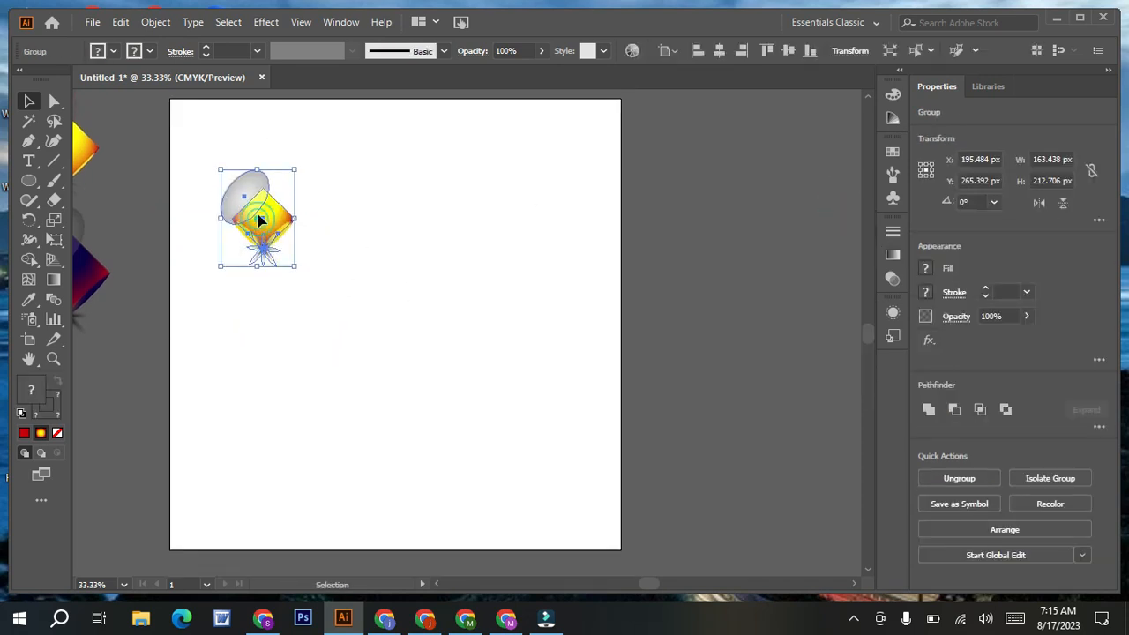
pyautogui.moveTo(258, 216); pyautogui.dragTo(261, 195)
pyautogui.click(266, 282)
pyautogui.click(269, 216)
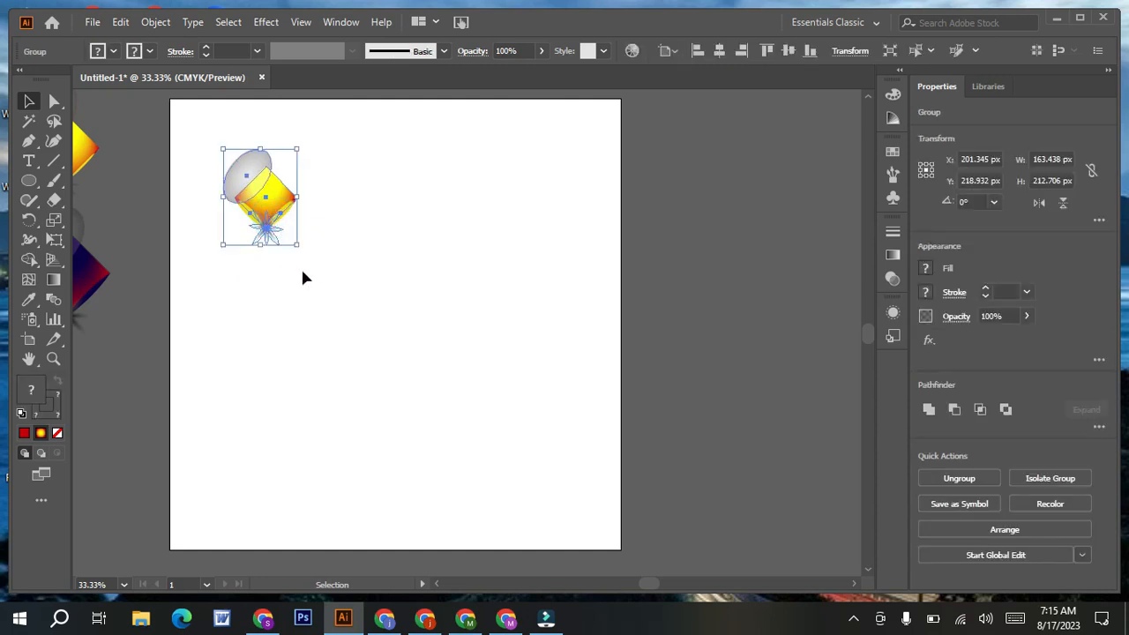
pyautogui.moveTo(298, 245)
pyautogui.mouseDown()
pyautogui.moveTo(291, 237)
pyautogui.moveTo(305, 257)
pyautogui.mouseUp()
pyautogui.click(305, 280)
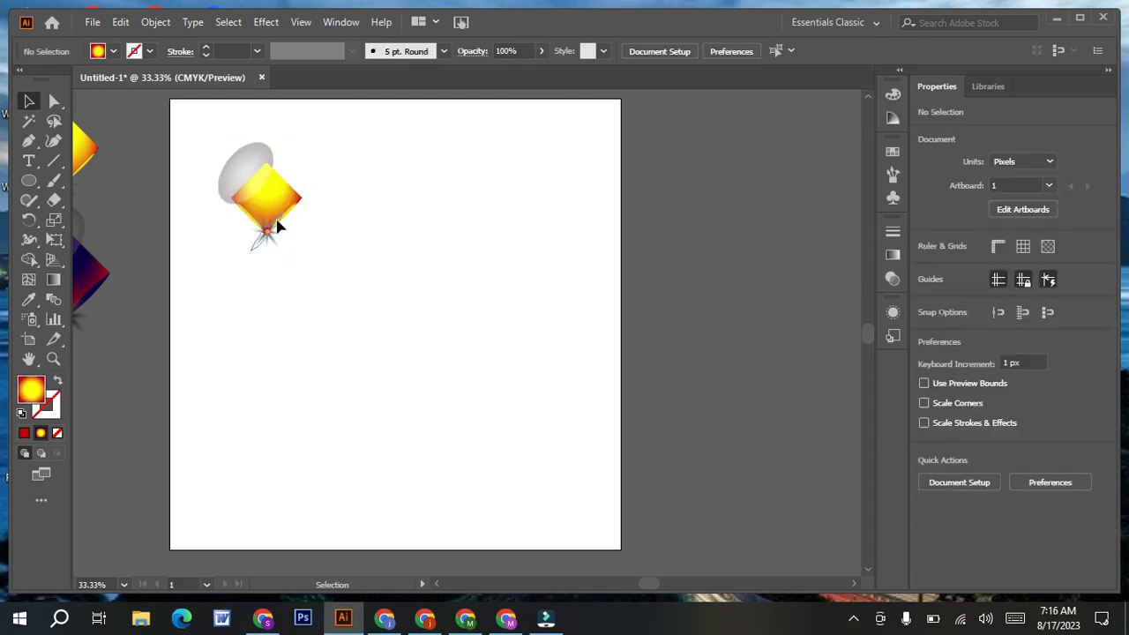
# Step: Make a new pattern from the tile group and accept the notice about the added swatch
pyautogui.click(278, 227)
pyautogui.click(160, 29)
pyautogui.moveTo(259, 439)
pyautogui.click(440, 439)
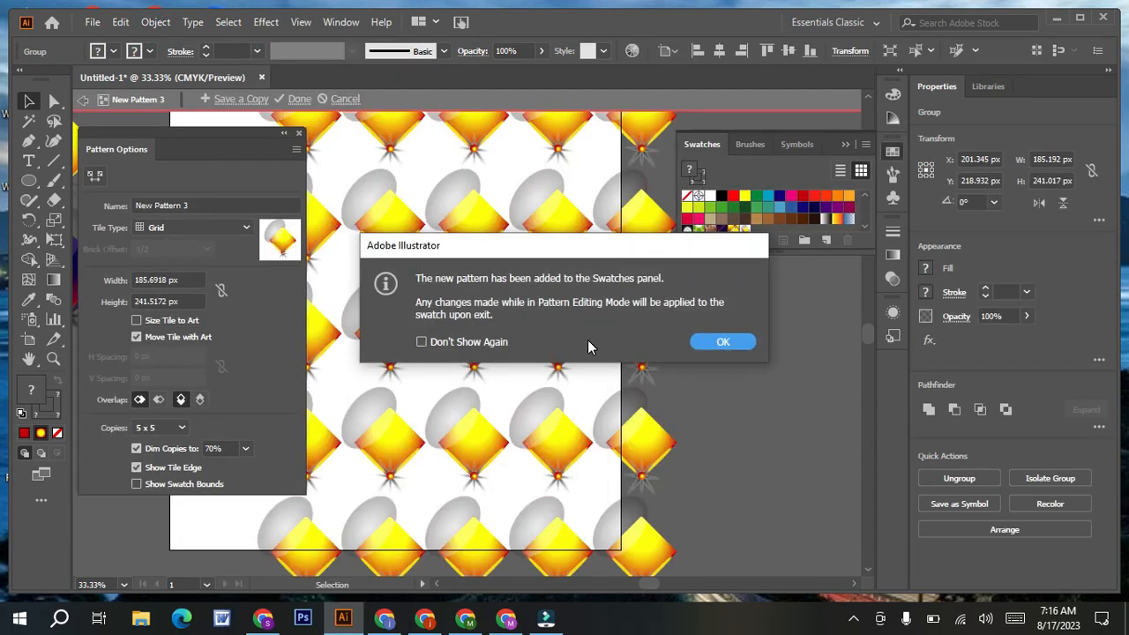
pyautogui.click(723, 343)
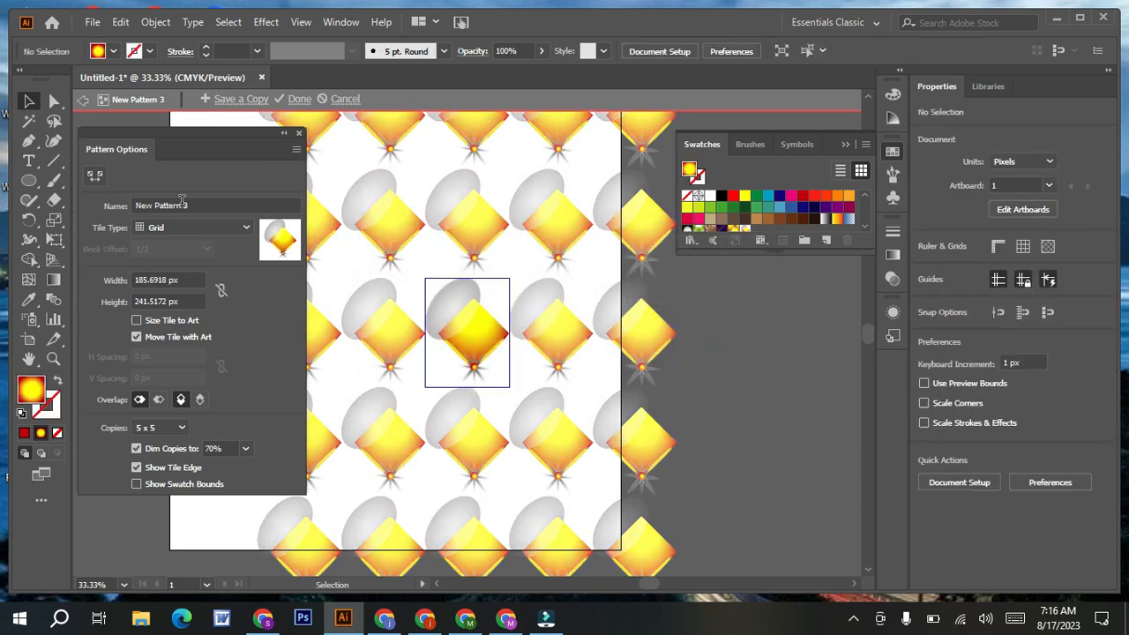
# Step: Set the pattern's tile type to Brick by Row and its tile width to 152 px
pyautogui.click(244, 229)
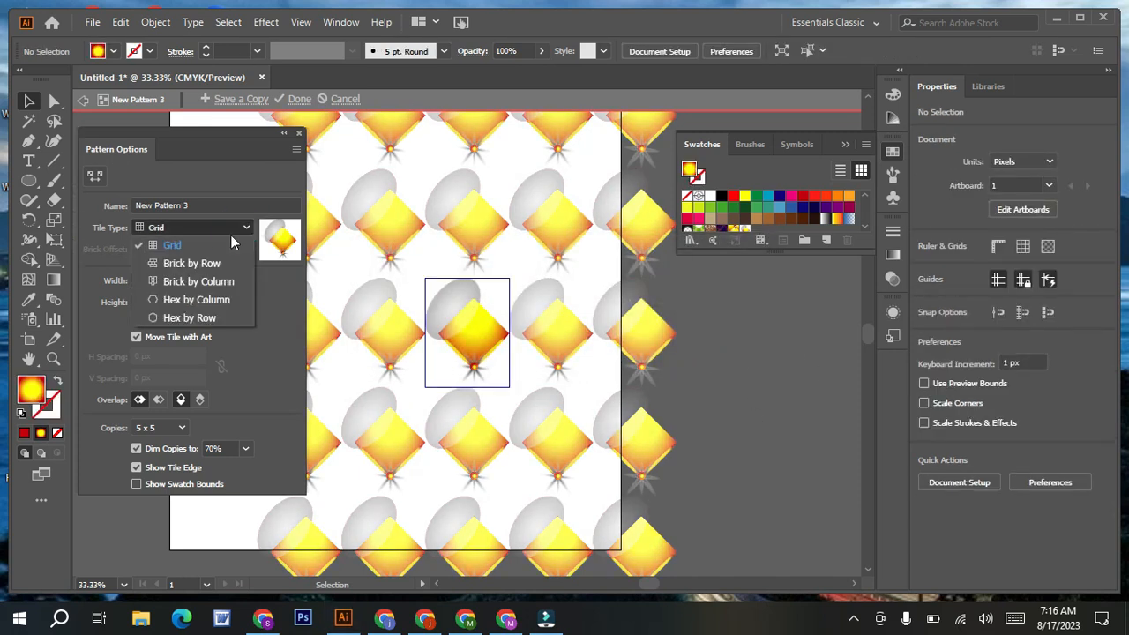
pyautogui.click(208, 256)
pyautogui.click(171, 281)
pyautogui.write('160')
pyautogui.press('Return')
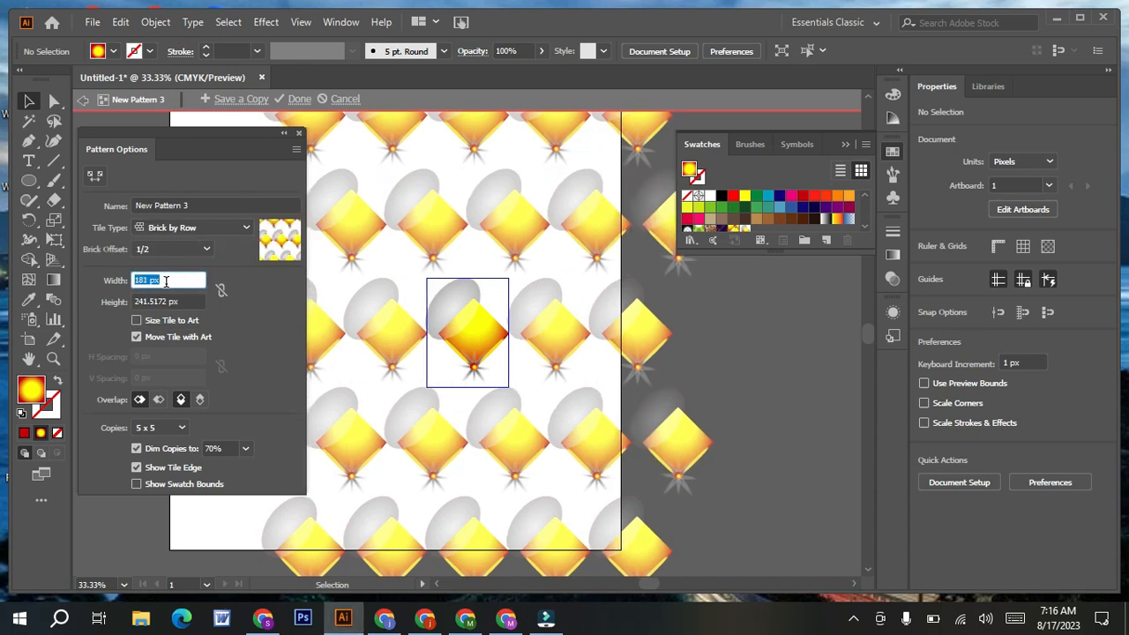
pyautogui.write('154')
pyautogui.press('Return')
pyautogui.write('152')
pyautogui.press('Return')
# Step: Reduce the pattern's tile height to 73 px so the diamond rows interlock
pyautogui.click(168, 301)
pyautogui.write('199')
pyautogui.press('Return')
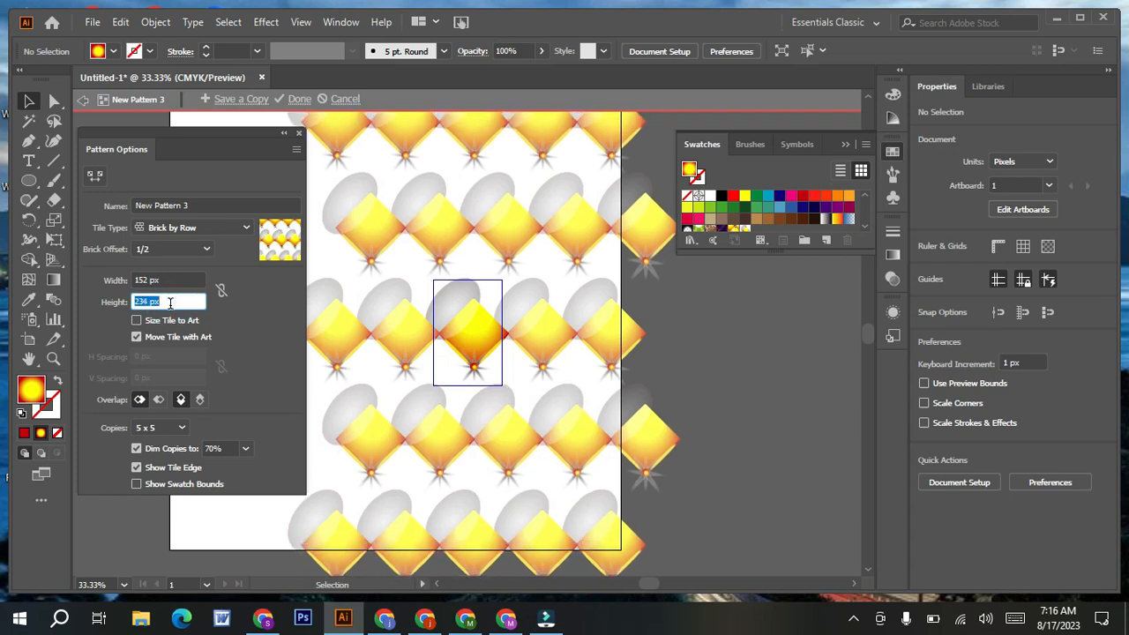
pyautogui.press('Down')
pyautogui.press('Down')
pyautogui.press('Down')
pyautogui.press('Down')
pyautogui.press('Down')
pyautogui.press('Down')
pyautogui.press('Down')
pyautogui.press('Down')
pyautogui.press('Down')
pyautogui.press('Down')
pyautogui.press('Down')
pyautogui.press('Down')
pyautogui.press('Down')
pyautogui.press('Down')
pyautogui.press('Down')
pyautogui.press('Down')
pyautogui.press('Down')
pyautogui.press('Down')
pyautogui.press('Down')
pyautogui.press('Down')
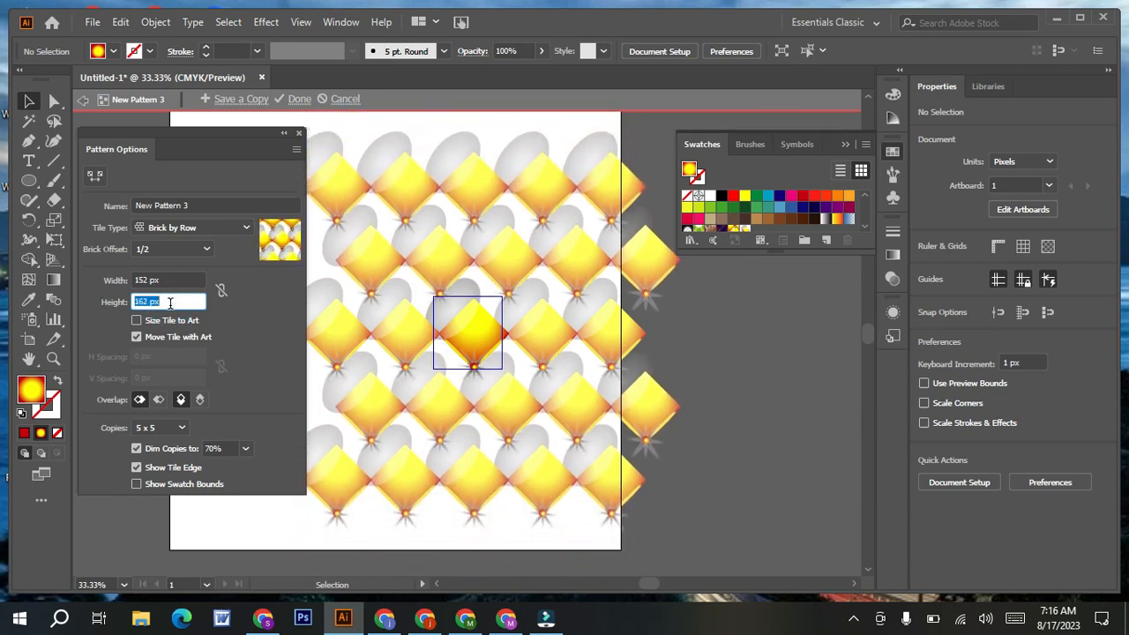
pyautogui.press('Down')
pyautogui.press('Down')
pyautogui.press('Down')
pyautogui.press('Down')
pyautogui.press('Down')
pyautogui.press('Down')
pyautogui.press('Down')
pyautogui.press('Down')
pyautogui.press('Down')
pyautogui.press('Down')
pyautogui.press('Down')
pyautogui.press('Down')
pyautogui.press('Down')
pyautogui.press('Down')
pyautogui.press('Down')
pyautogui.press('Down')
pyautogui.press('Down')
pyautogui.press('Down')
pyautogui.press('Down')
pyautogui.press('Down')
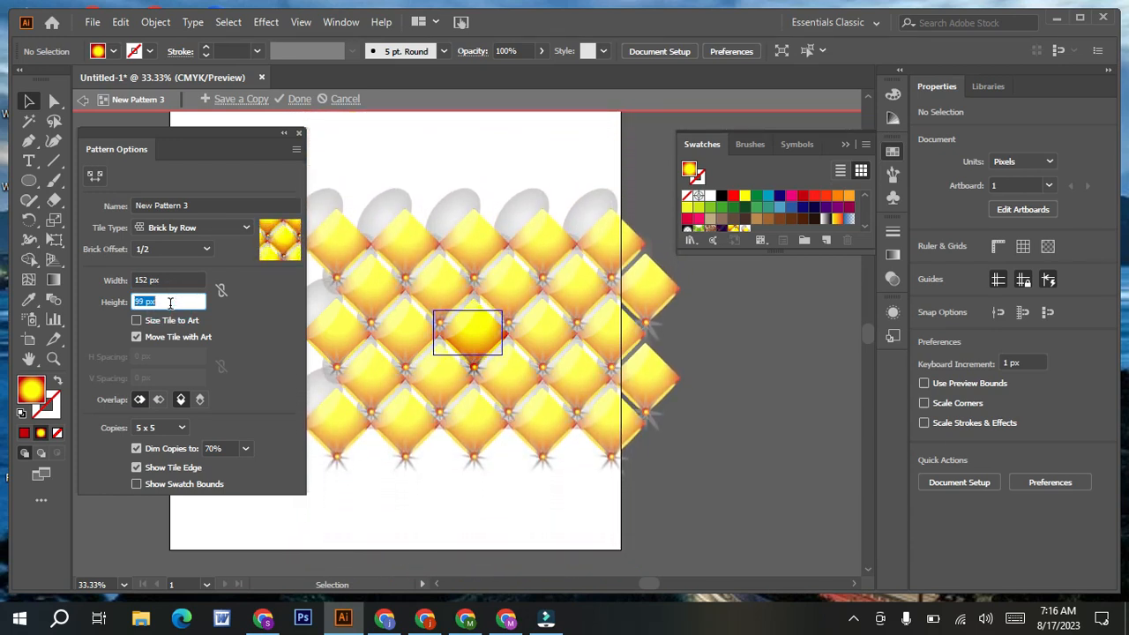
pyautogui.press('Down')
pyautogui.press('Down')
pyautogui.press('Down')
pyautogui.press('Down')
pyautogui.press('Down')
pyautogui.press('Down')
pyautogui.press('Down')
pyautogui.press('Down')
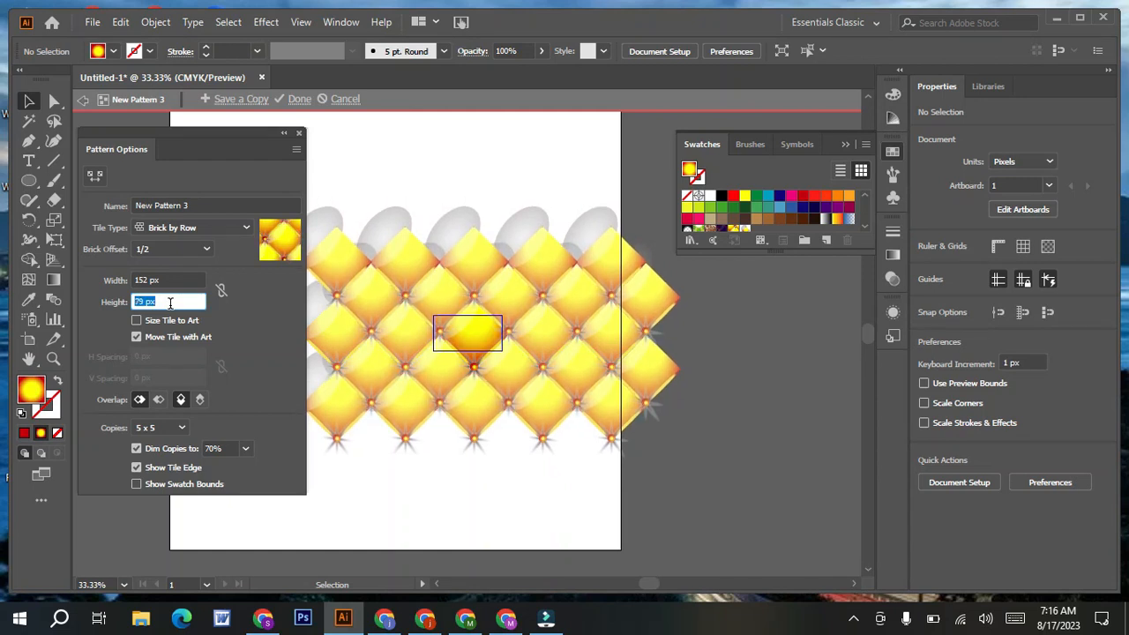
pyautogui.press('Down')
pyautogui.press('Down')
pyautogui.press('Down')
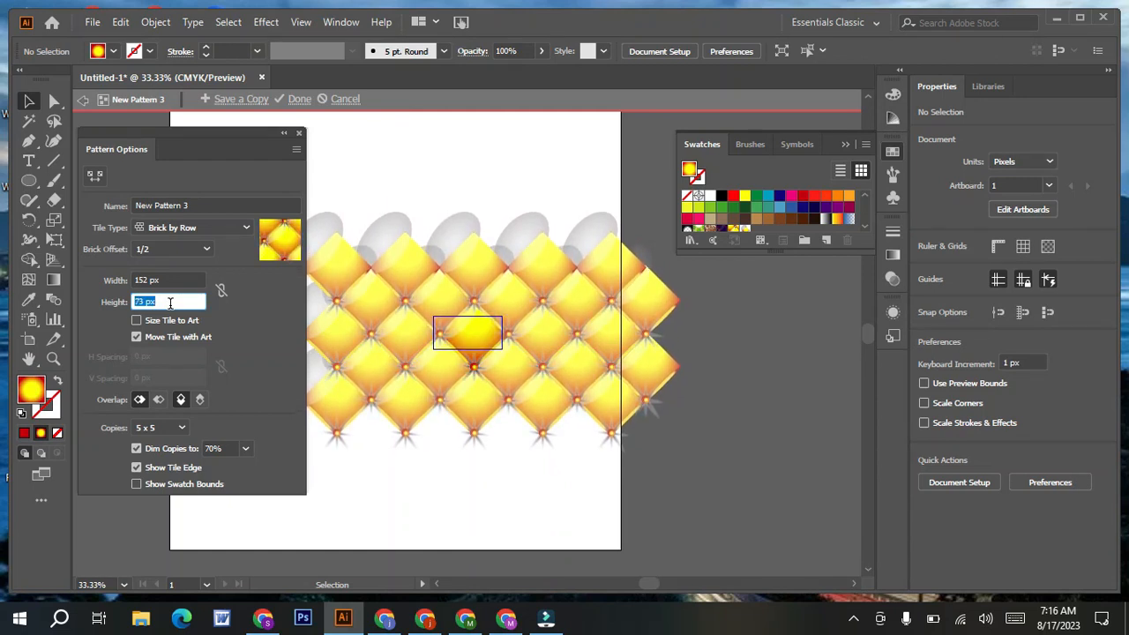
pyautogui.press('Down')
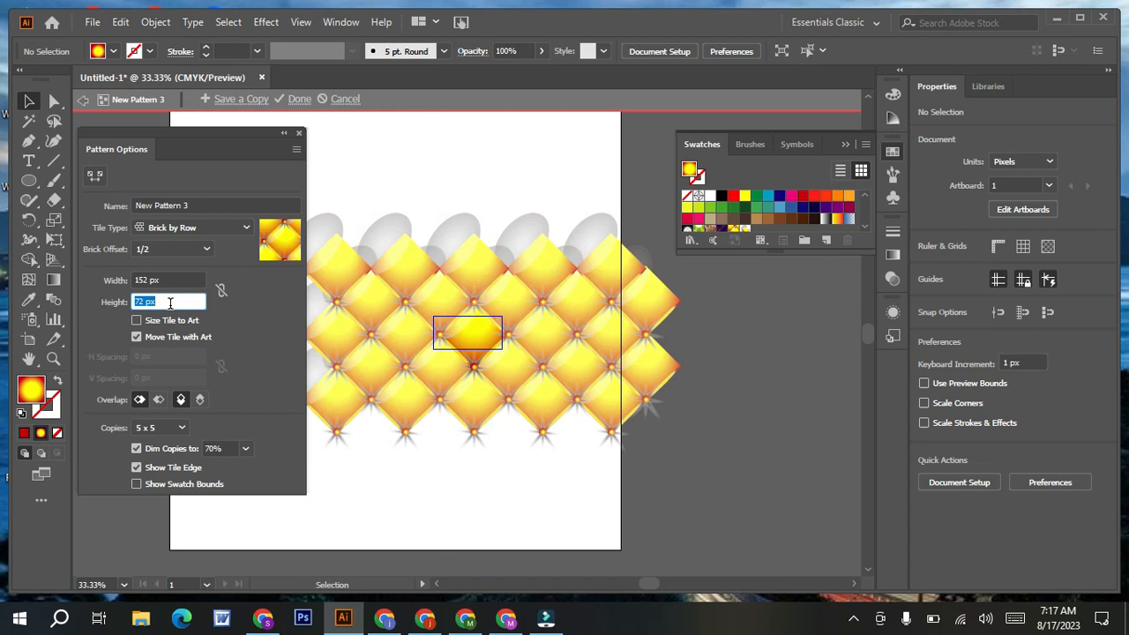
pyautogui.press('Up')
pyautogui.press('Up')
pyautogui.press('Down')
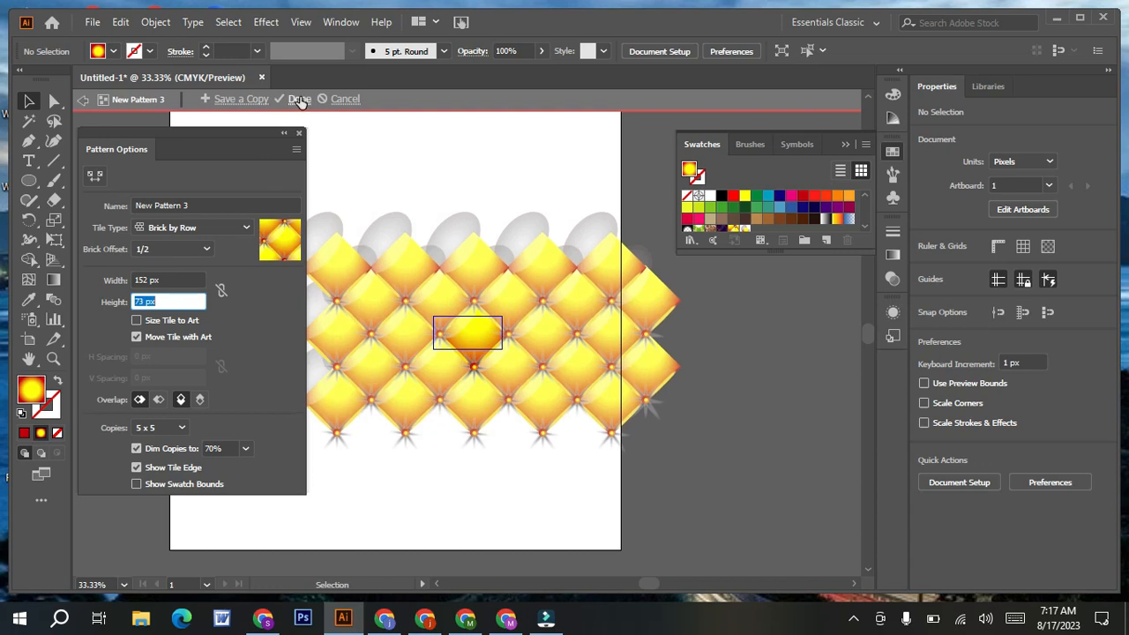
# Step: Finish editing the pattern and move the original tile group off the artboard to its right
pyautogui.click(299, 99)
pyautogui.moveTo(257, 184); pyautogui.dragTo(809, 350)
pyautogui.click(747, 424)
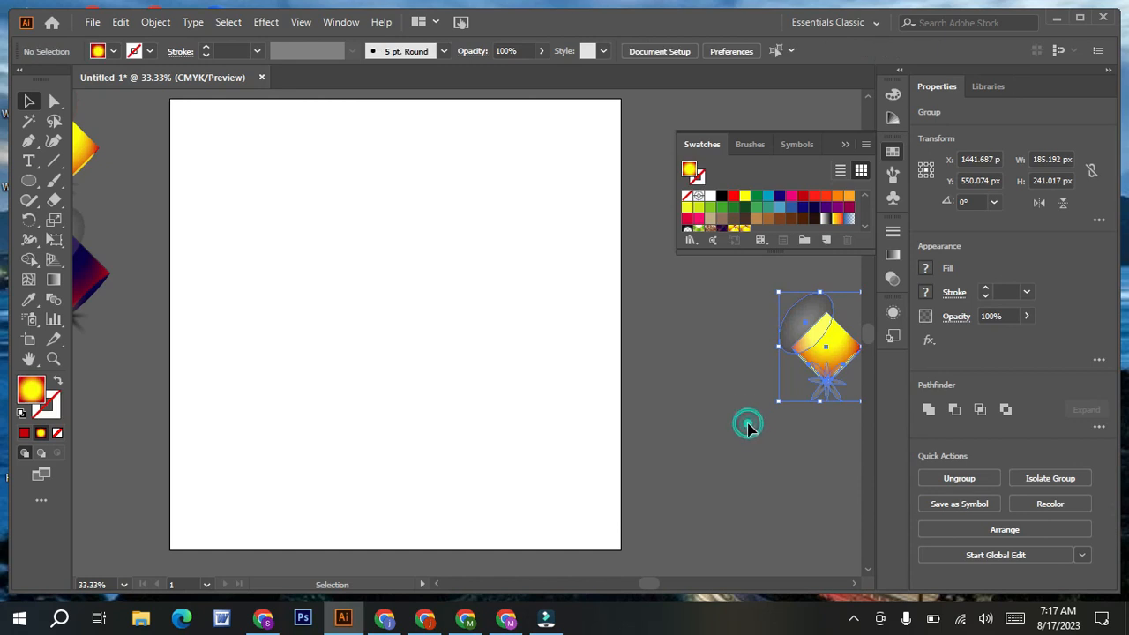
# Step: Cover the whole artboard with a 1000 × 1000 px rectangle and fill it with the newly made yellow diamond pattern
pyautogui.moveTo(37, 180); pyautogui.dragTo(92, 181)
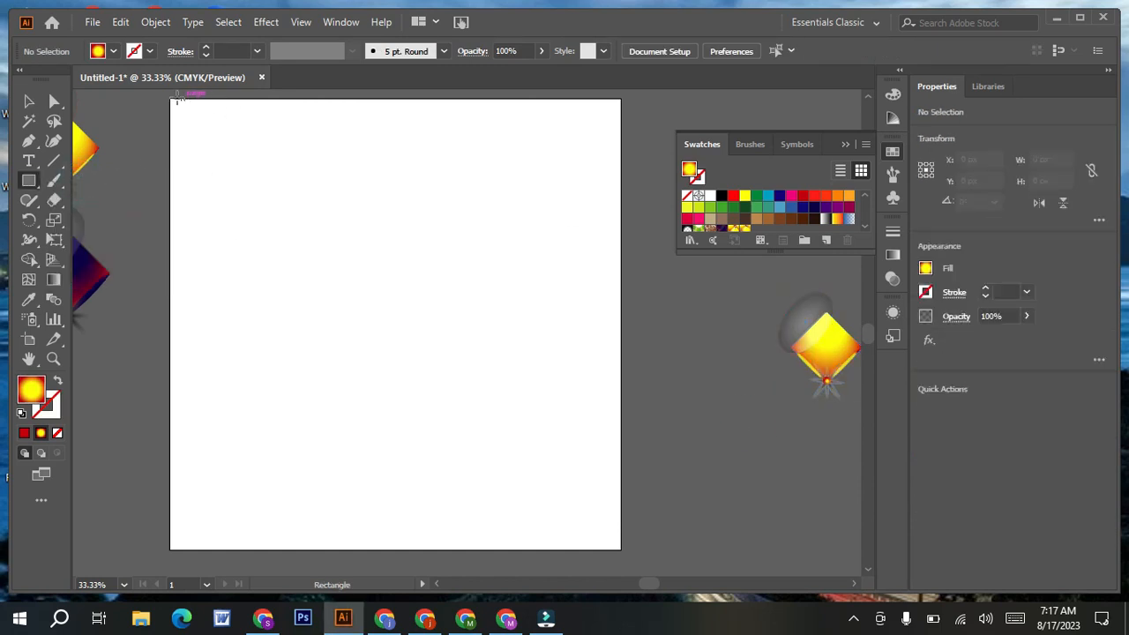
pyautogui.moveTo(170, 99); pyautogui.dragTo(621, 548)
pyautogui.scroll(-3, 794, 196)
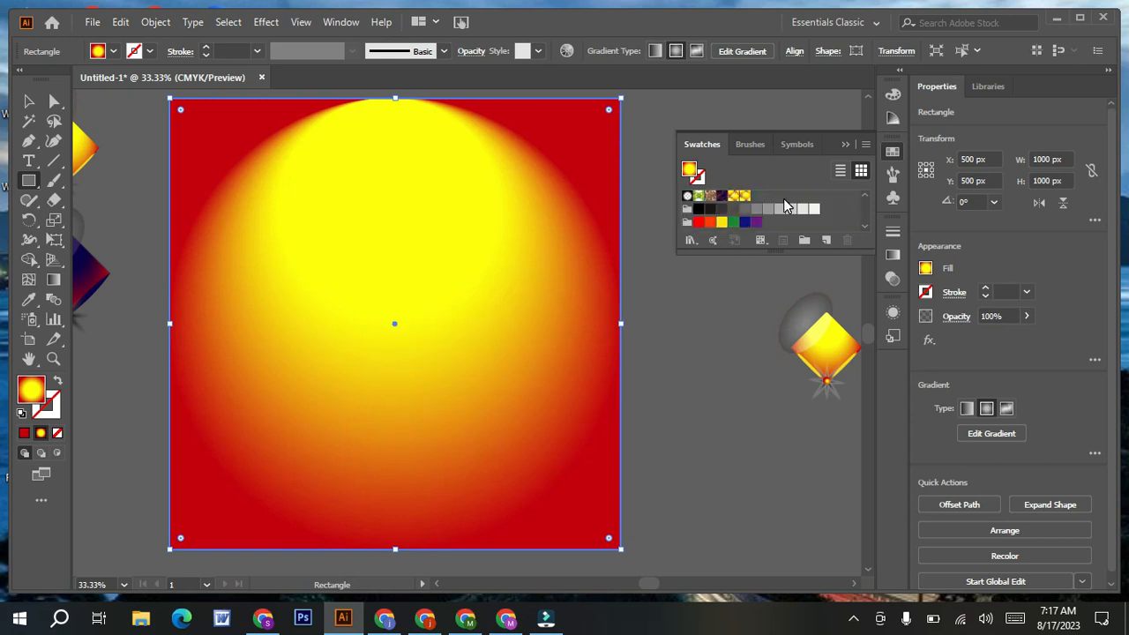
pyautogui.click(743, 196)
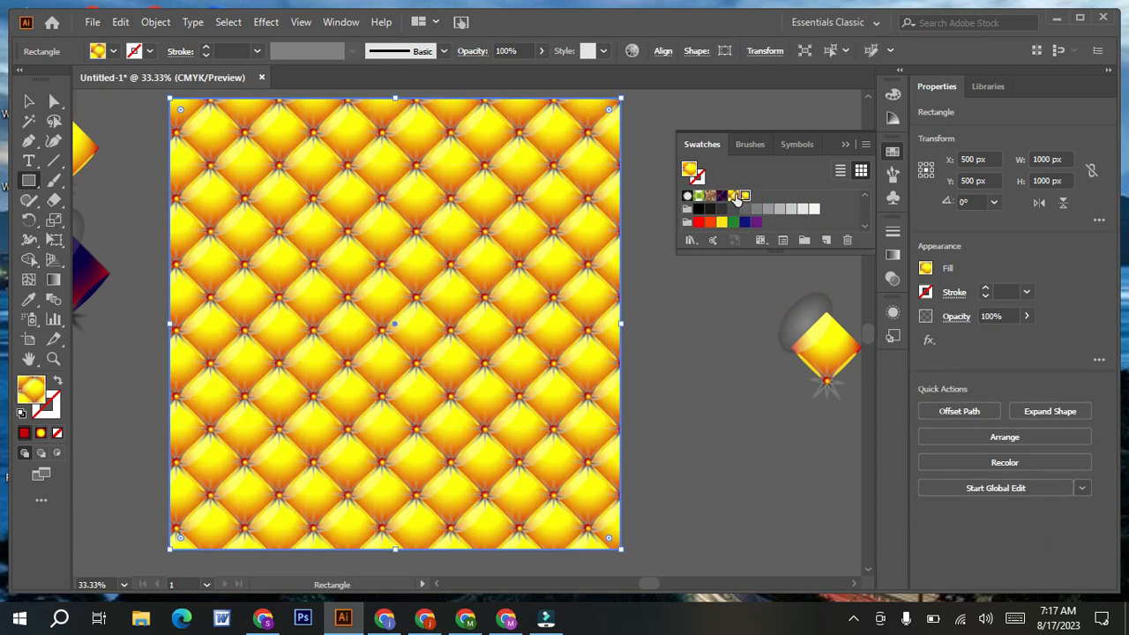
pyautogui.click(733, 195)
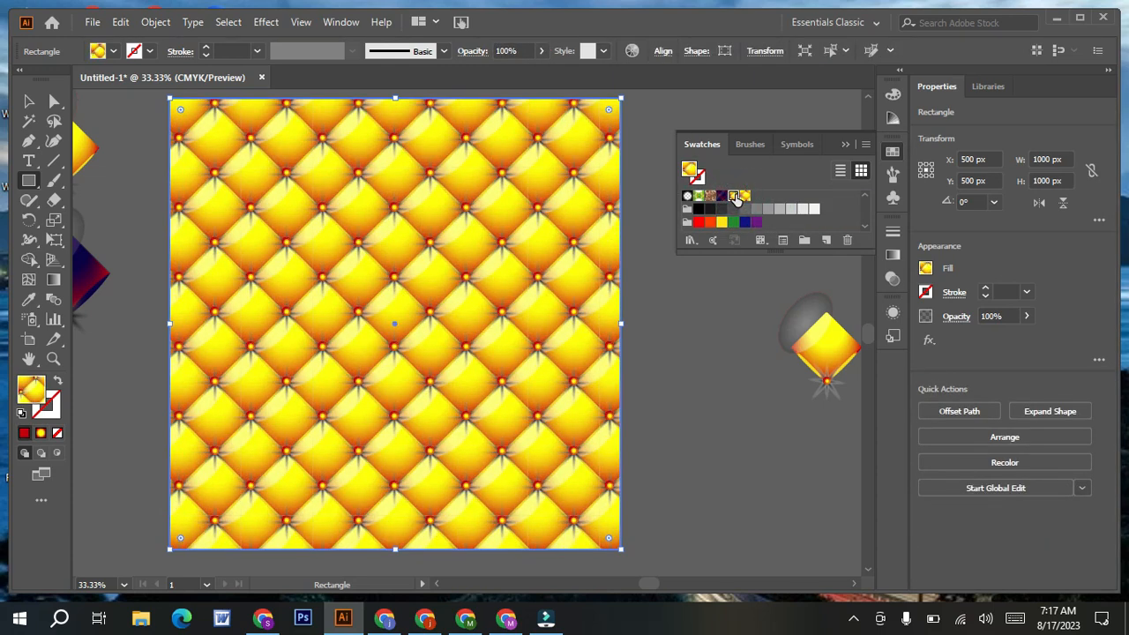
pyautogui.click(745, 196)
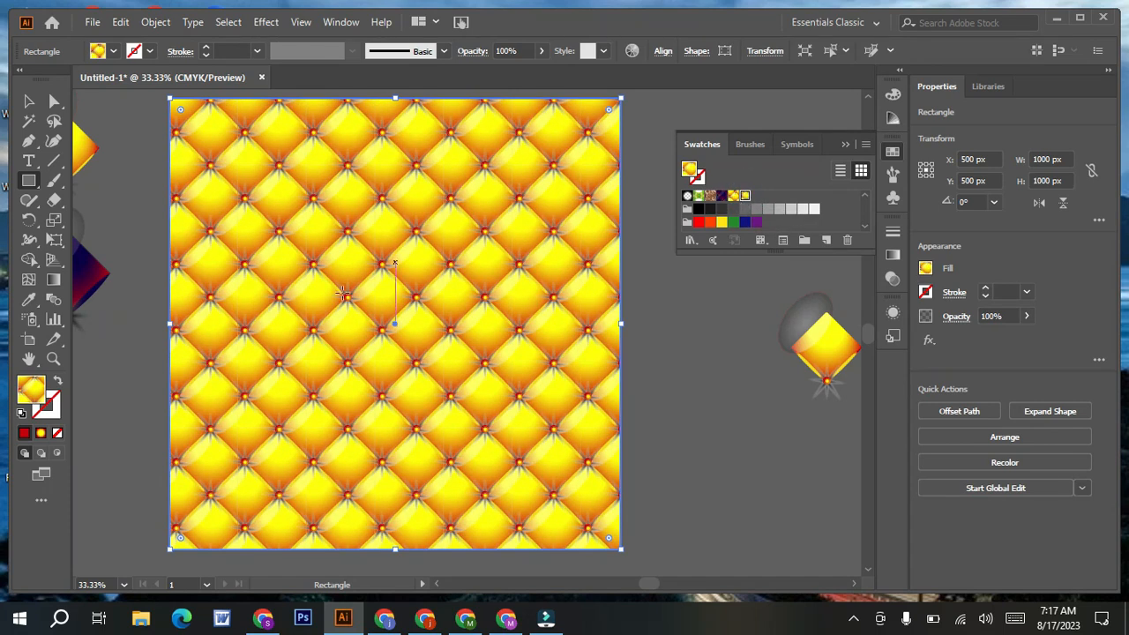
# Step: Examine the pattern-filled rectangle up close and as a whole for seams between the diamond tiles
pyautogui.click(28, 100)
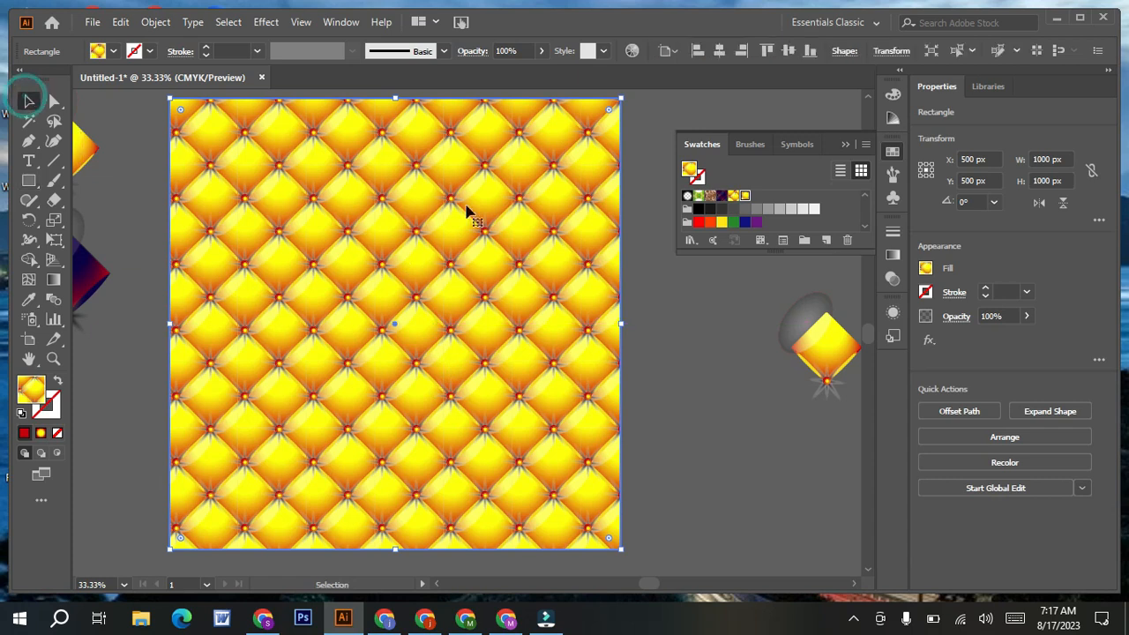
pyautogui.scroll(2, 519, 388)
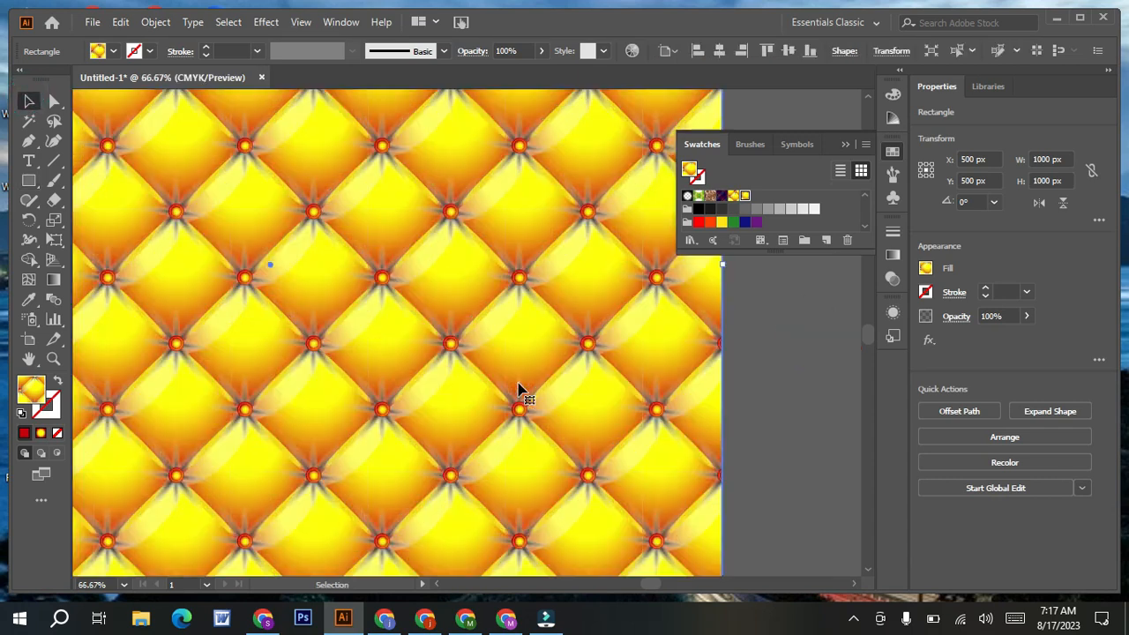
pyautogui.click(438, 586)
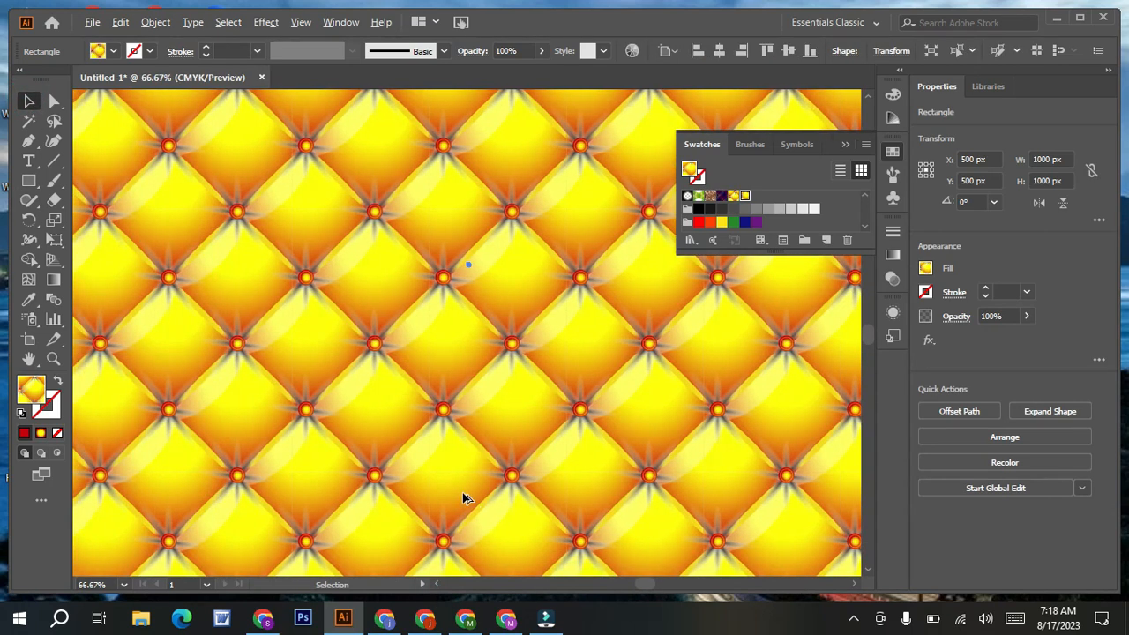
pyautogui.scroll(1, 463, 495)
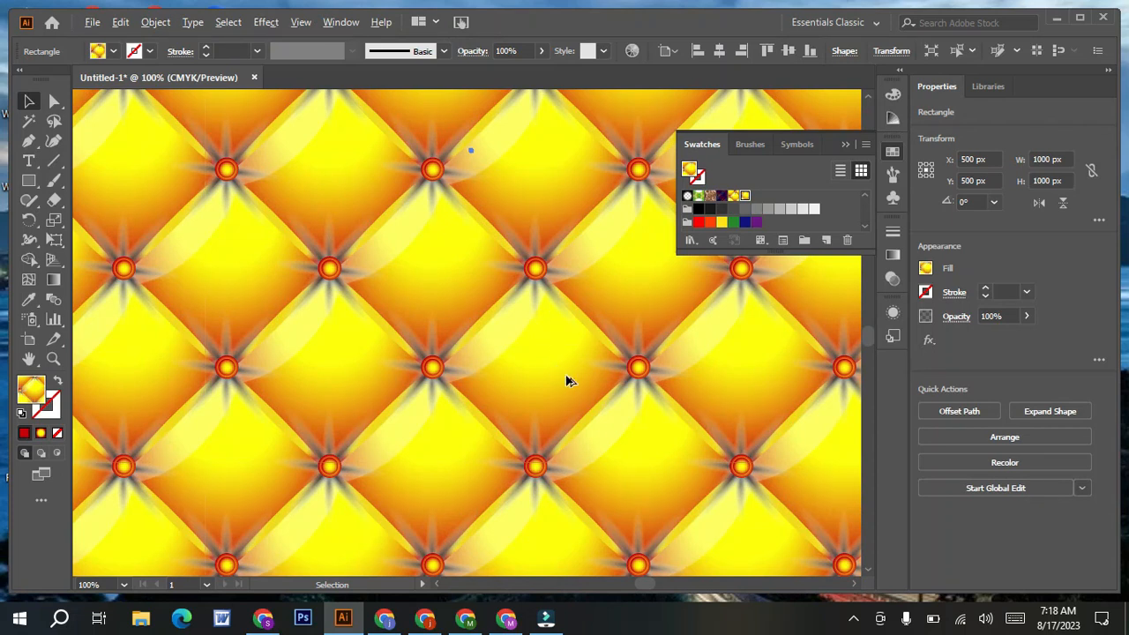
pyautogui.scroll(-2, 567, 381)
pyautogui.click(853, 584)
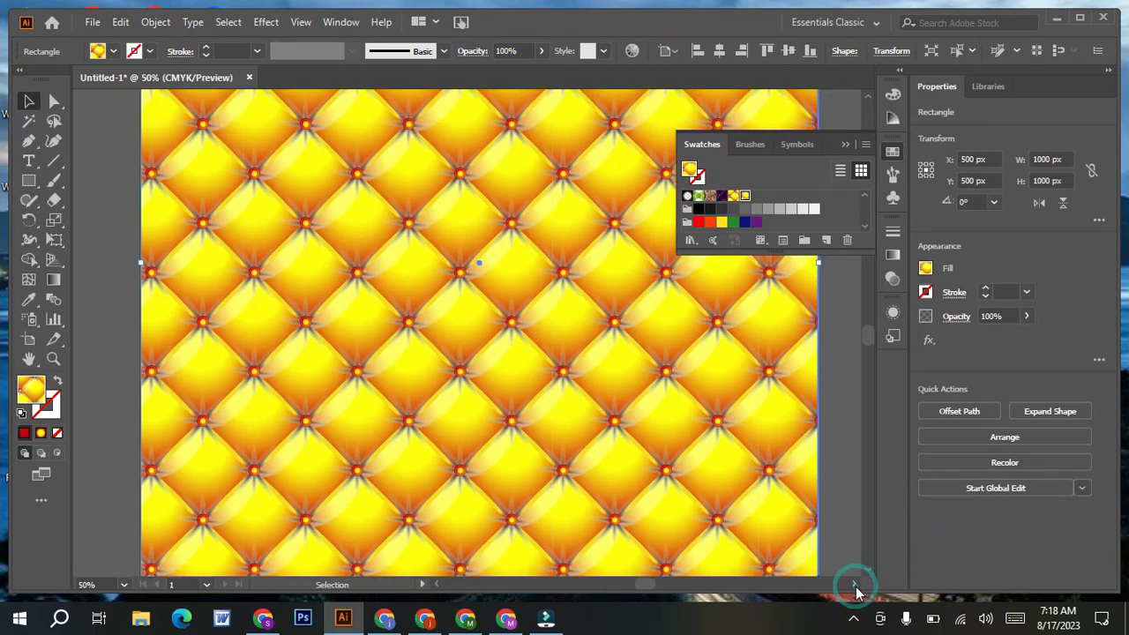
pyautogui.scroll(-1, 675, 424)
pyautogui.scroll(-1, 676, 431)
pyautogui.scroll(-1, 680, 415)
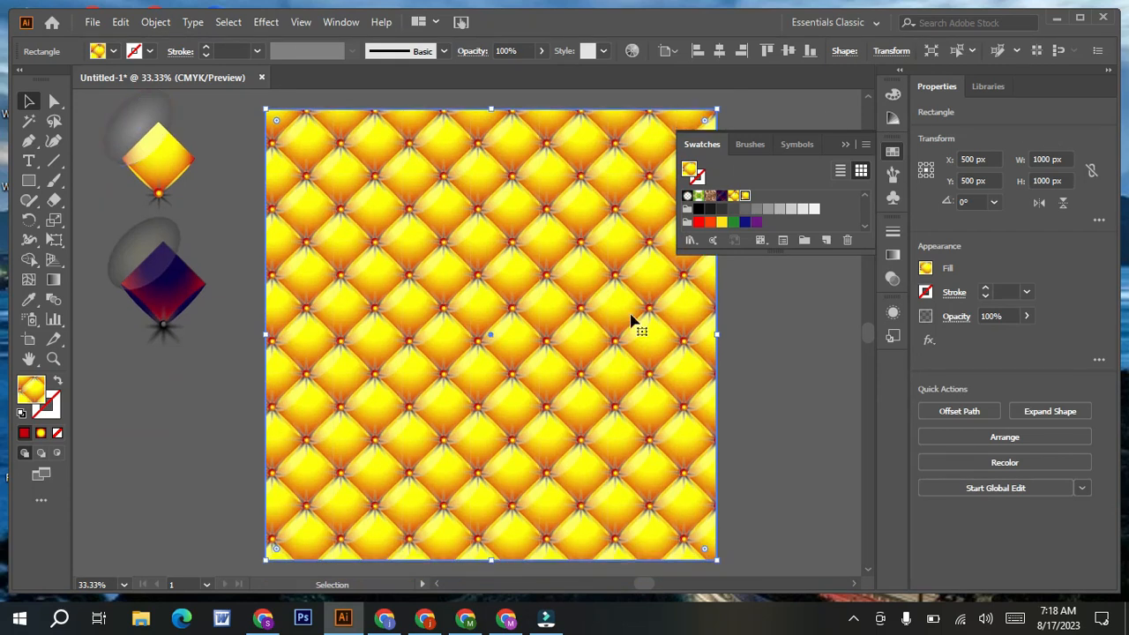